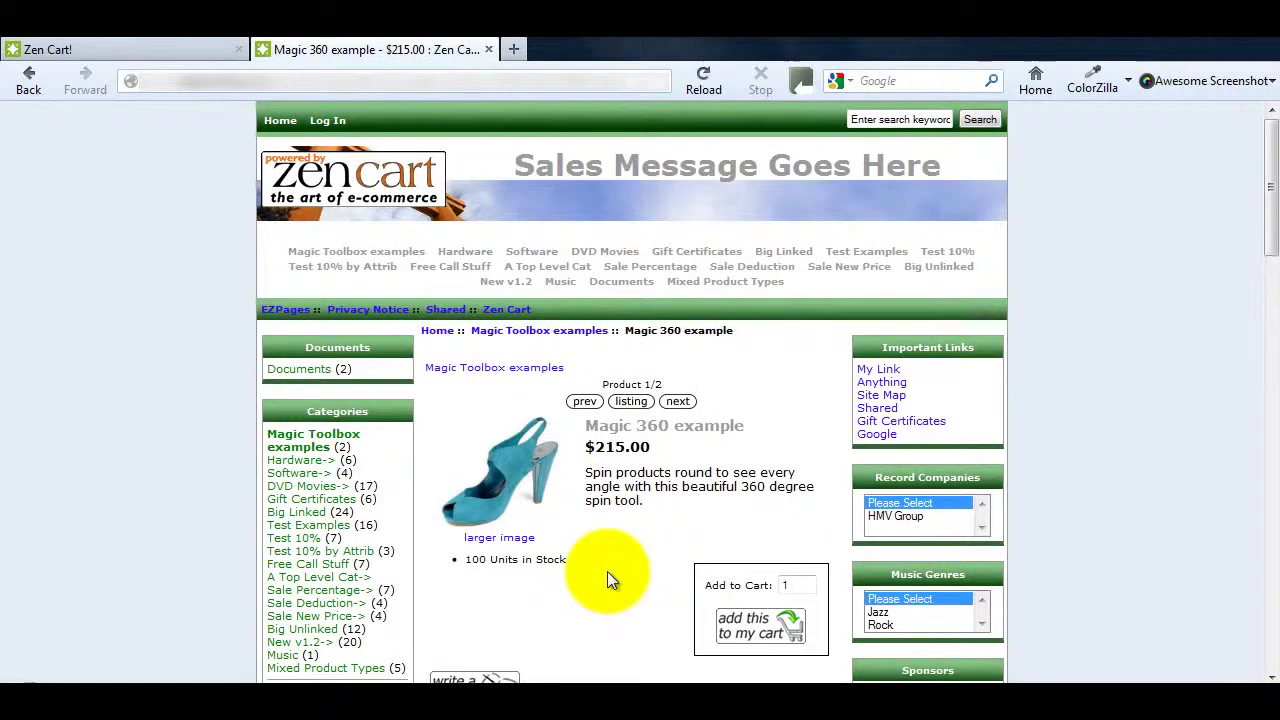
Spin the Magic 360 shoe, view it in the larger image popup, then close the popup.
{"action": "left_click_drag", "start_coordinate": [455, 460], "coordinate": [550, 443]}
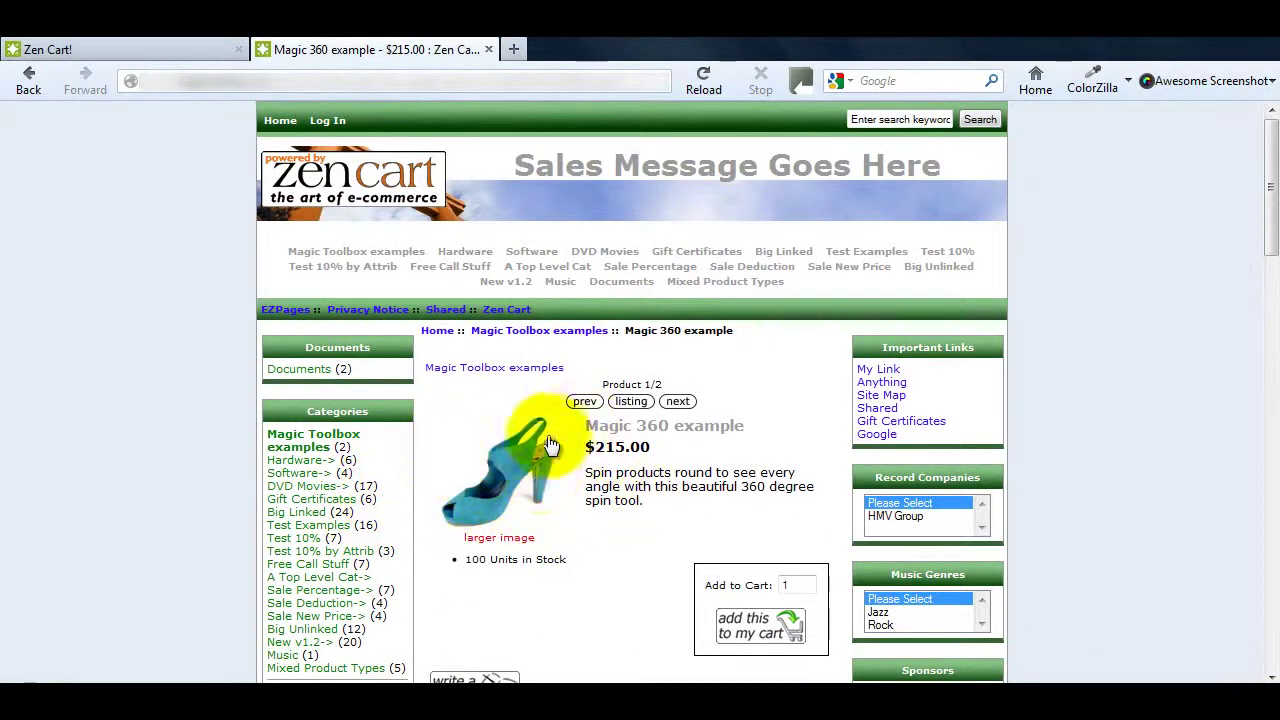
{"action": "mouse_move", "coordinate": [500, 497]}
{"action": "left_mouse_down"}
{"action": "mouse_move", "coordinate": [475, 490]}
{"action": "mouse_move", "coordinate": [502, 489]}
{"action": "left_mouse_up"}
{"action": "left_click", "coordinate": [502, 489]}
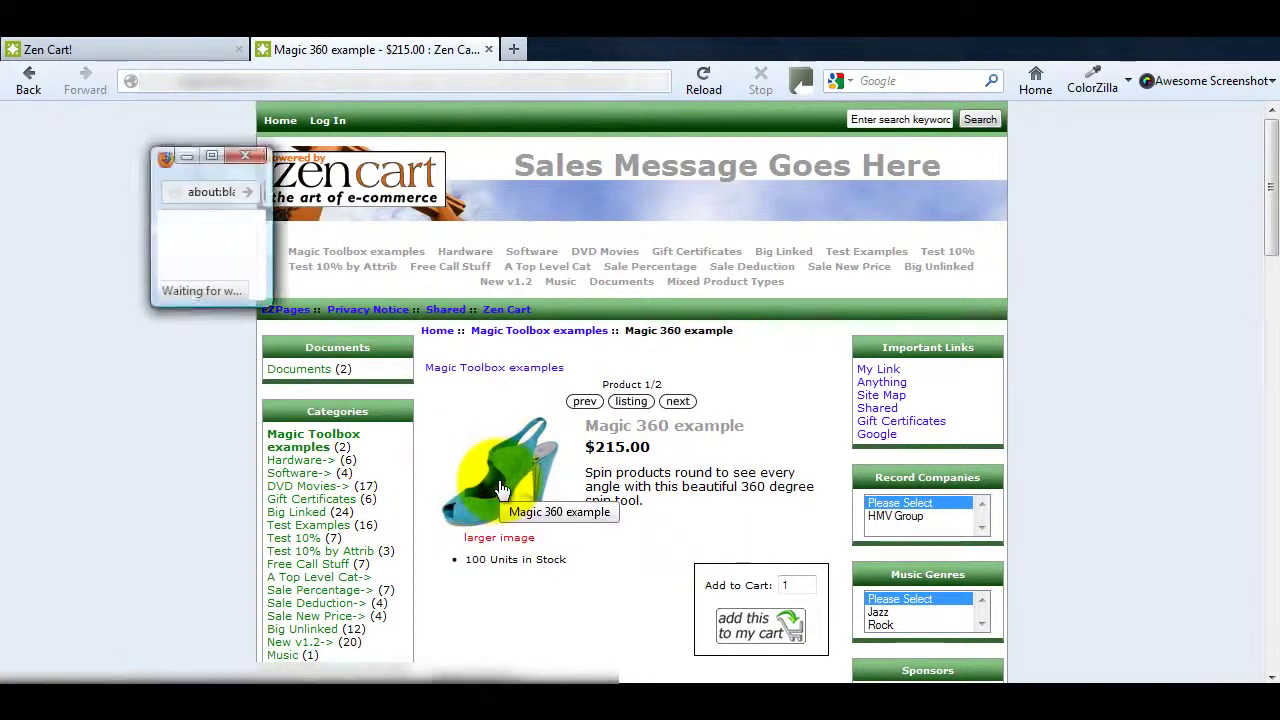
{"action": "left_click", "coordinate": [720, 379]}
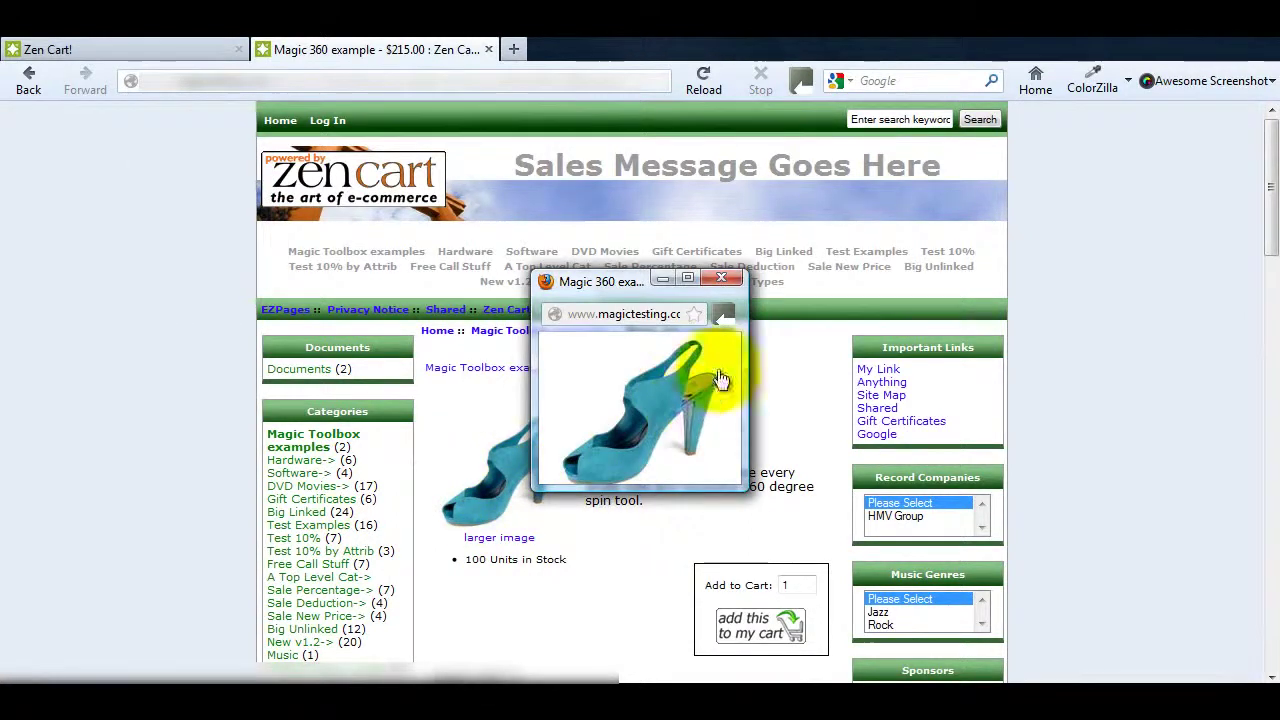
{"action": "left_click", "coordinate": [724, 276]}
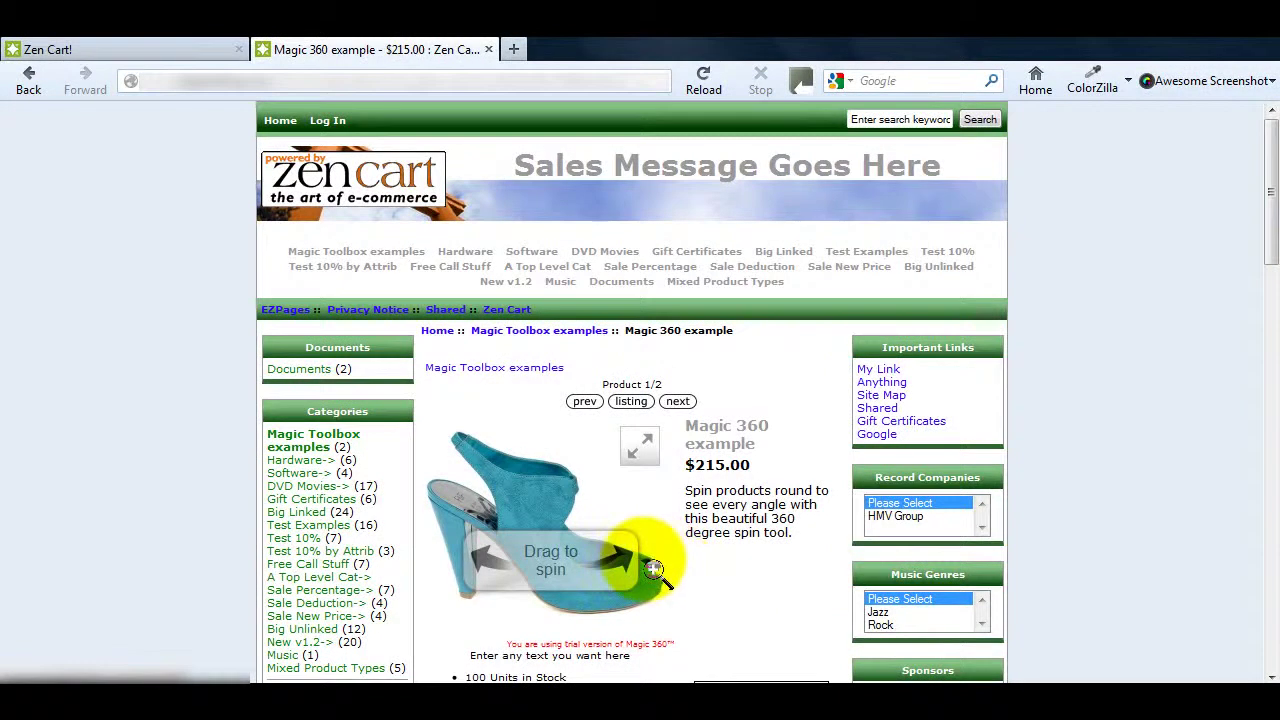
Spin the shoe through several angles, magnify part of it, then return it to normal size.
{"action": "left_click_drag", "start_coordinate": [652, 568], "coordinate": [578, 578]}
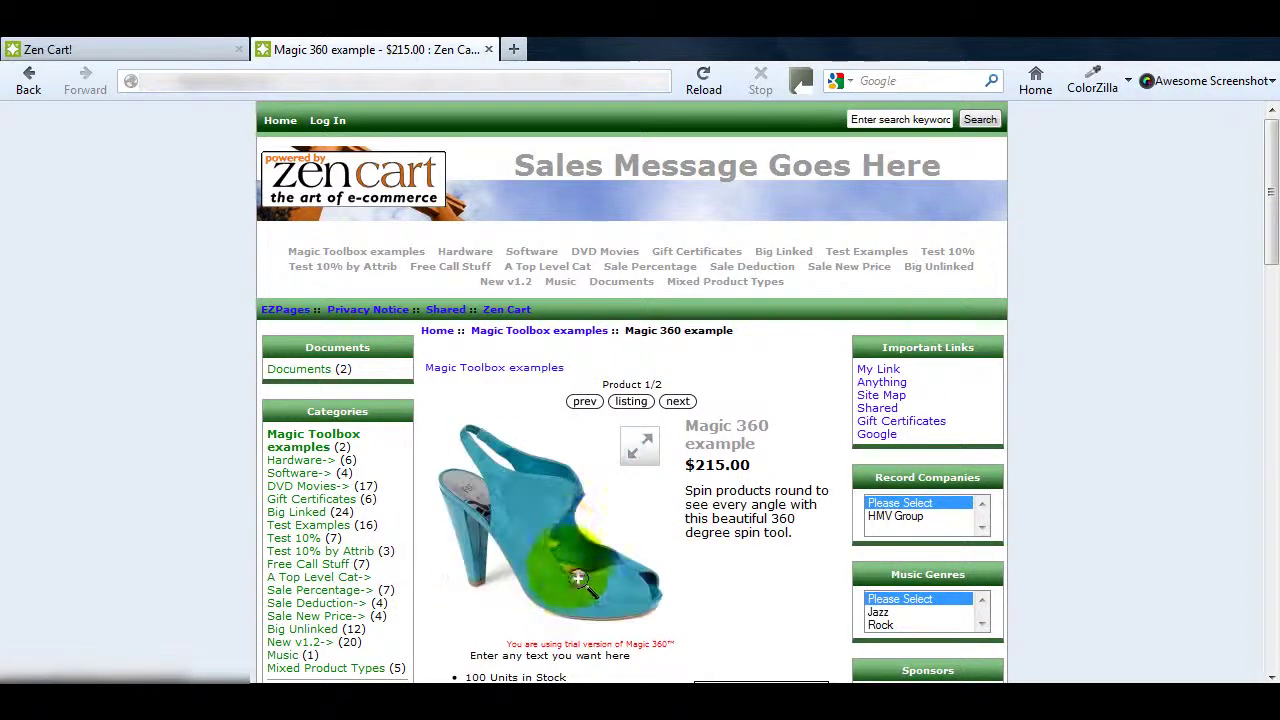
{"action": "left_click", "coordinate": [568, 545]}
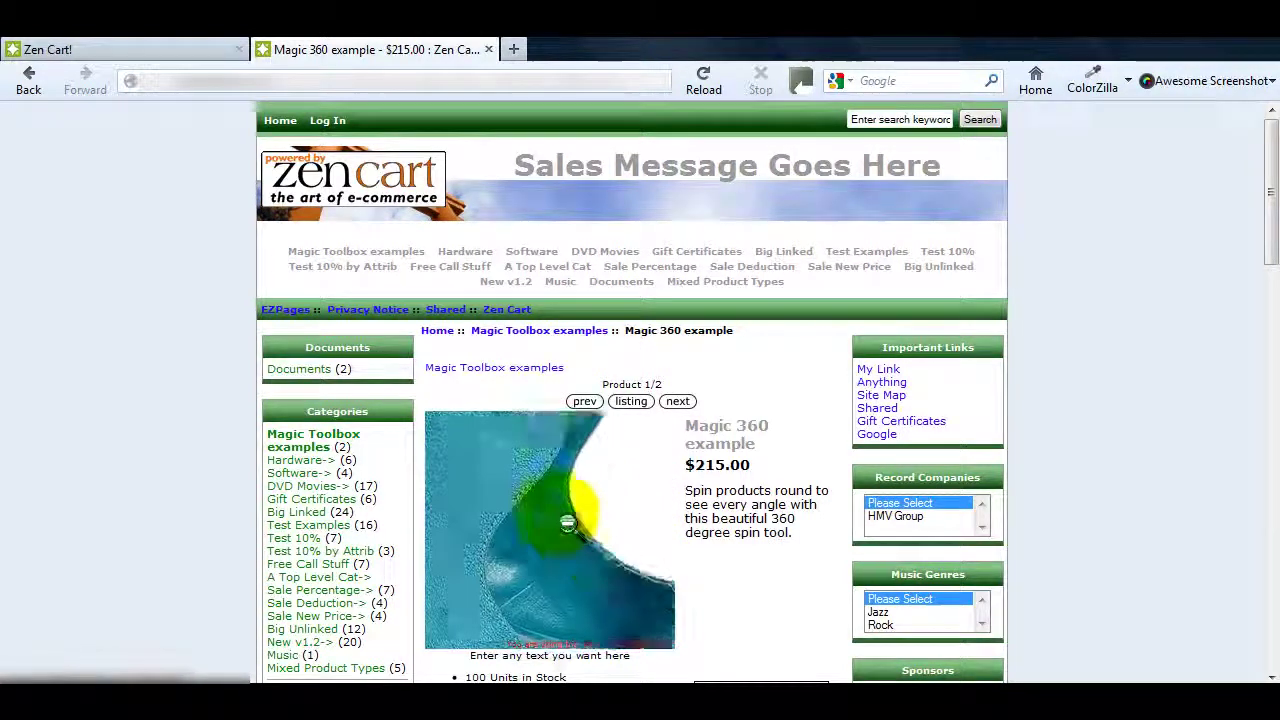
{"action": "left_click", "coordinate": [576, 480]}
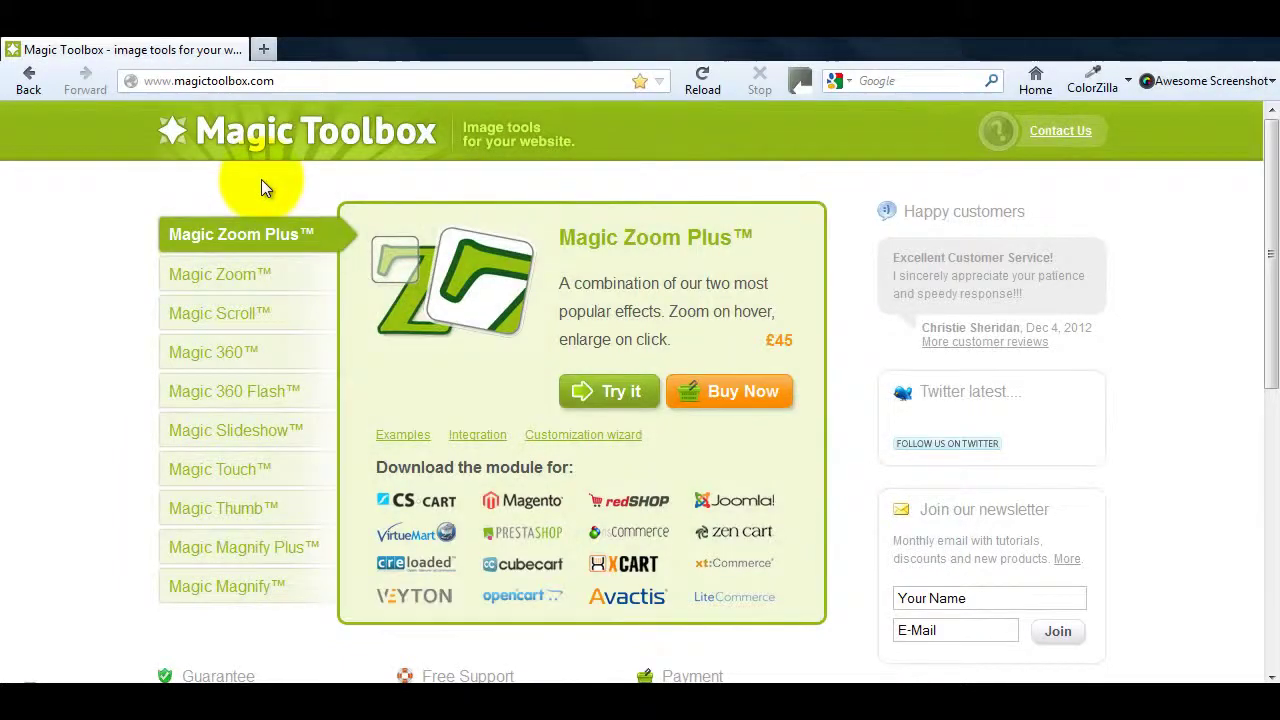
Download mod_zencart_magic360.zip from the Magic 360 for Zen Cart page.
{"action": "left_click", "coordinate": [235, 360]}
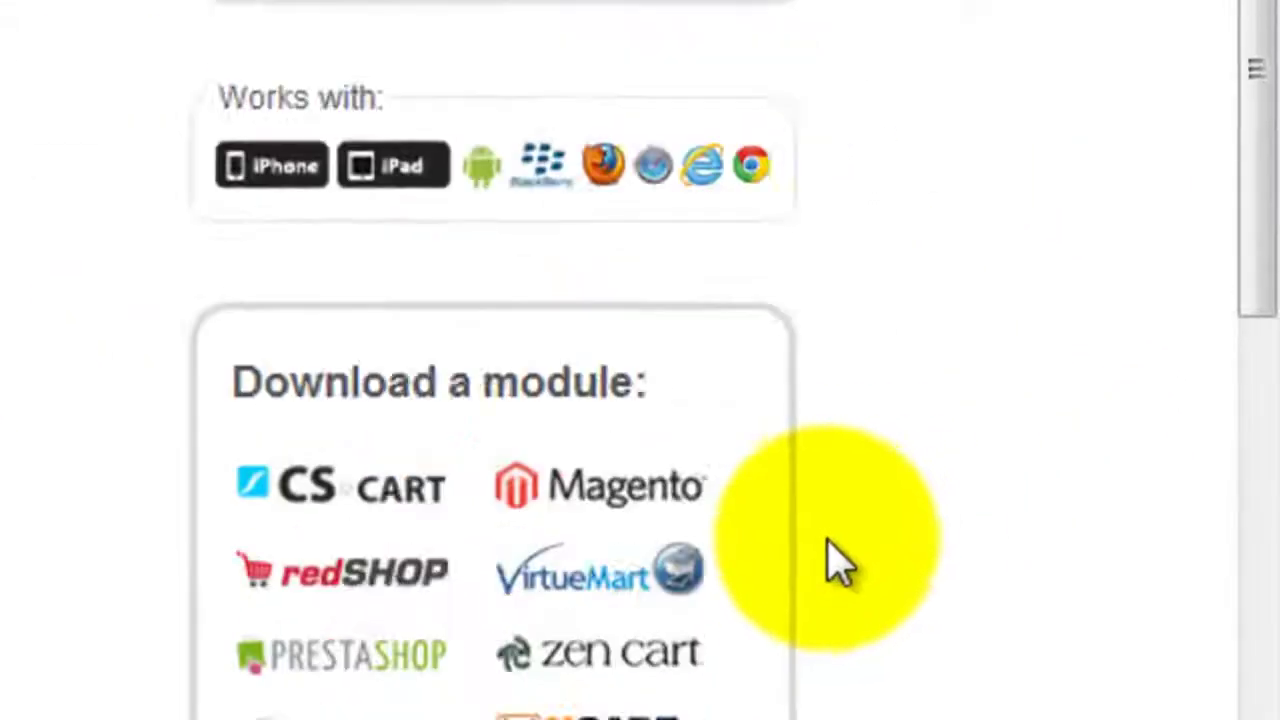
{"action": "scroll", "coordinate": [1115, 440], "scroll_direction": "down", "scroll_amount": 3}
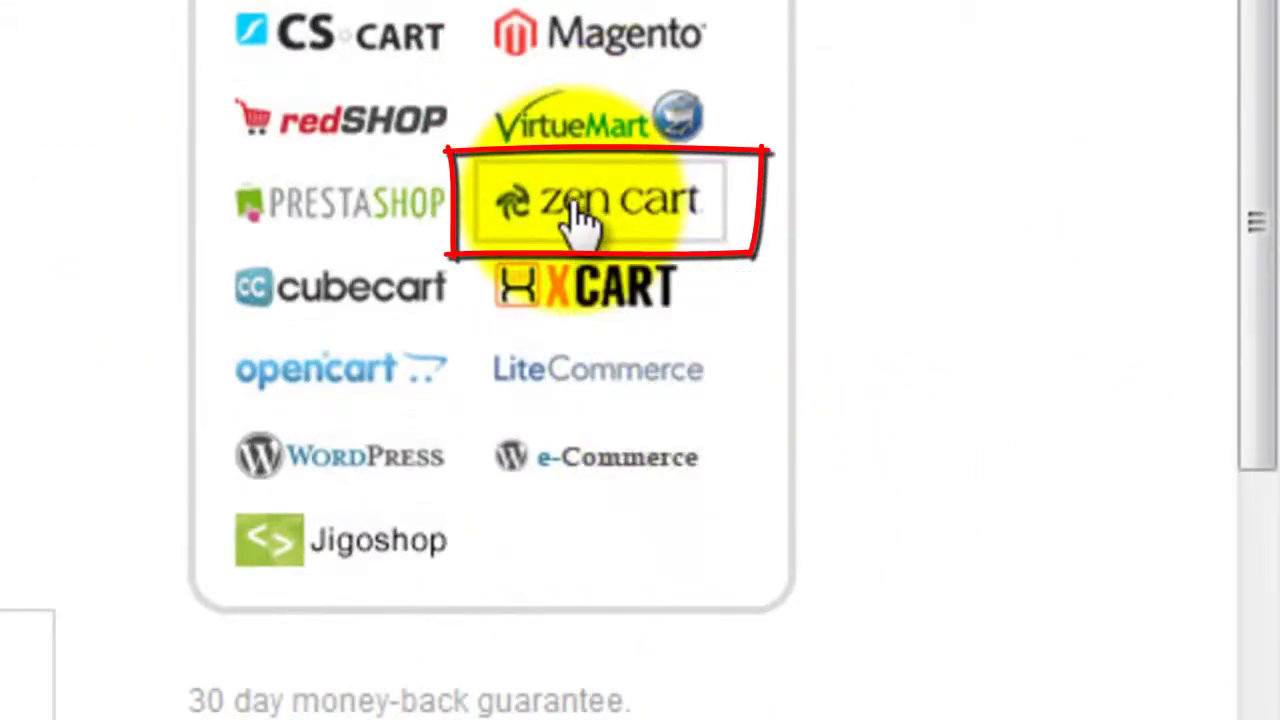
{"action": "left_click", "coordinate": [580, 222]}
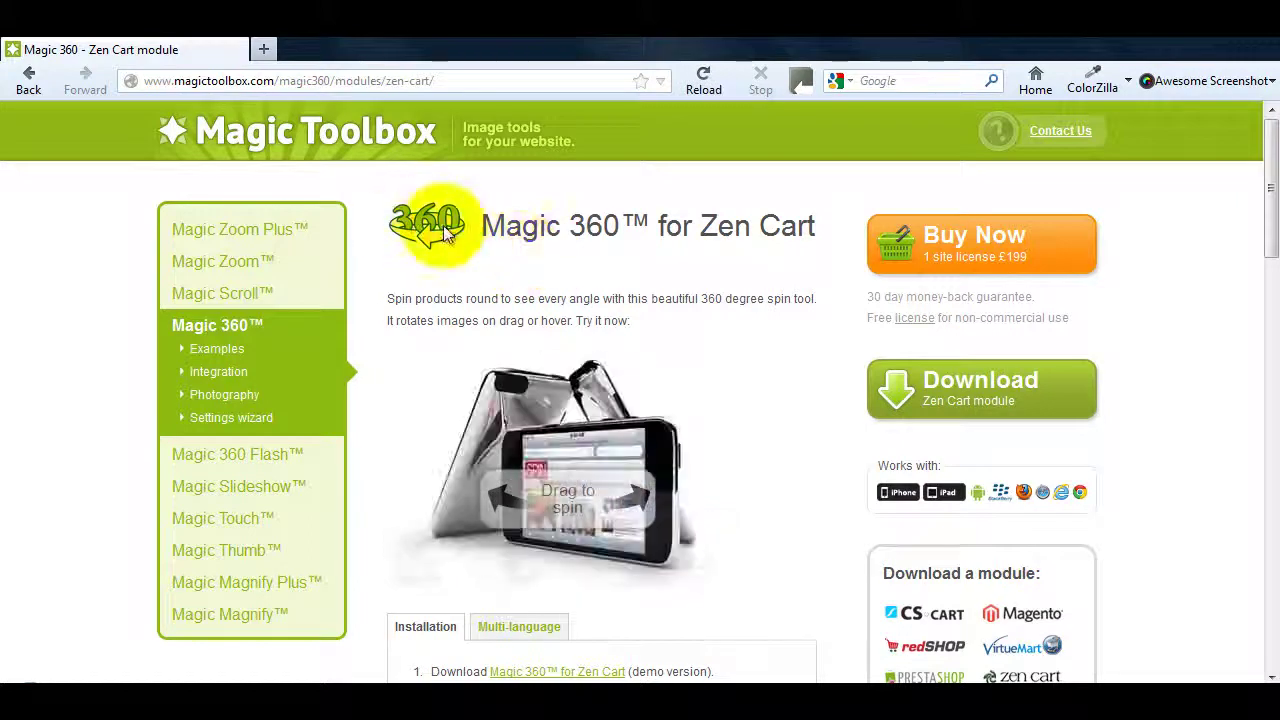
{"action": "left_click", "coordinate": [960, 390]}
{"action": "left_click_drag", "start_coordinate": [367, 250], "coordinate": [688, 256]}
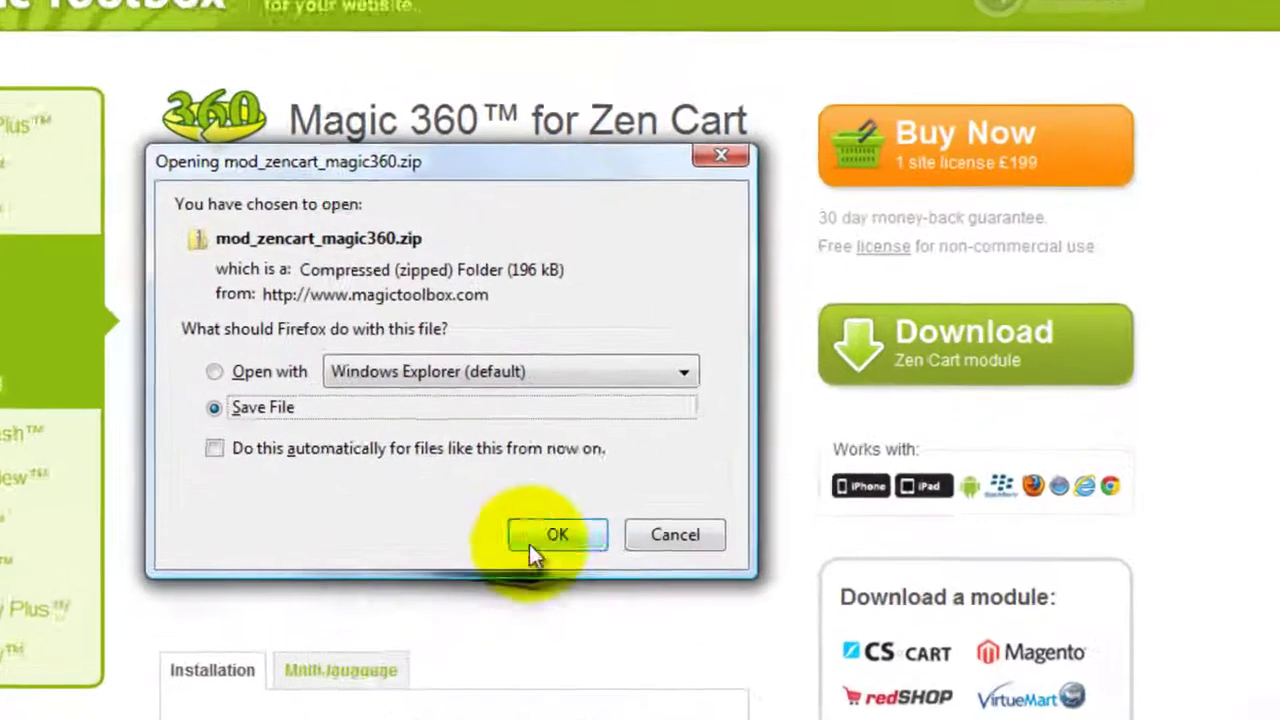
{"action": "left_click", "coordinate": [531, 540]}
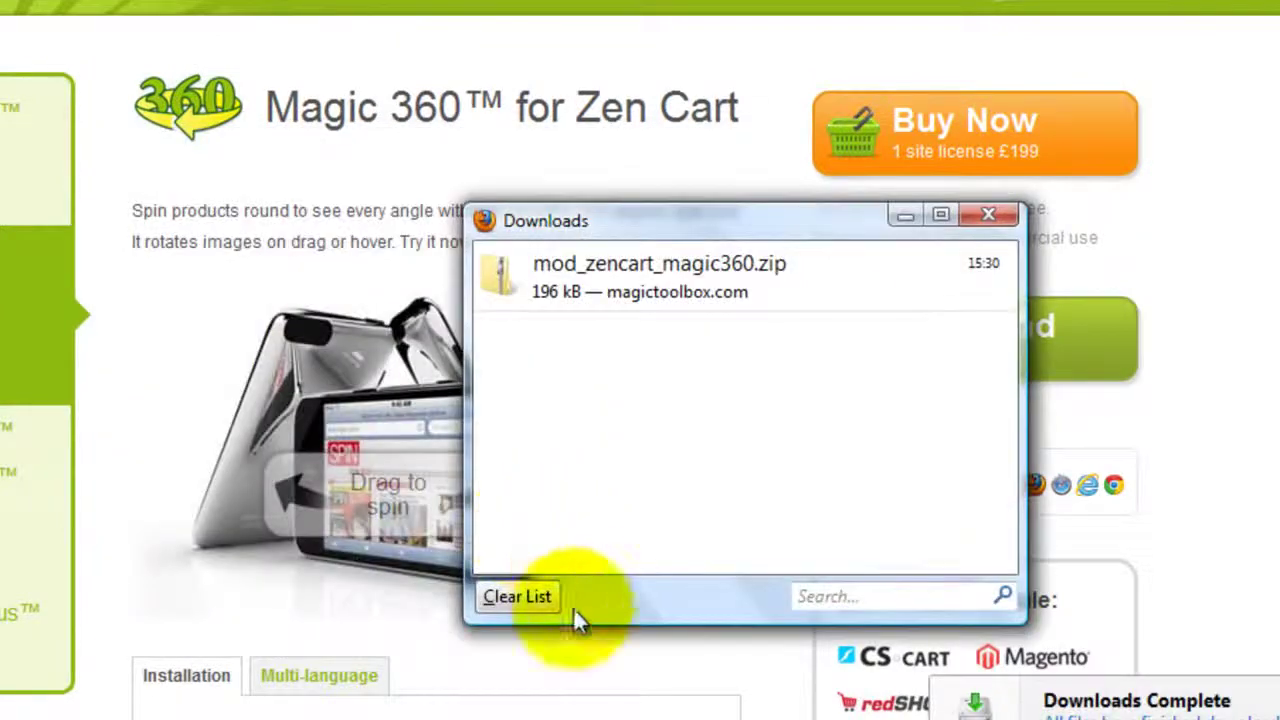
Extract mod_zencart_magic360.zip from the Downloads folder to get the magic360 folder.
{"action": "right_click", "coordinate": [735, 278]}
{"action": "left_click", "coordinate": [820, 330]}
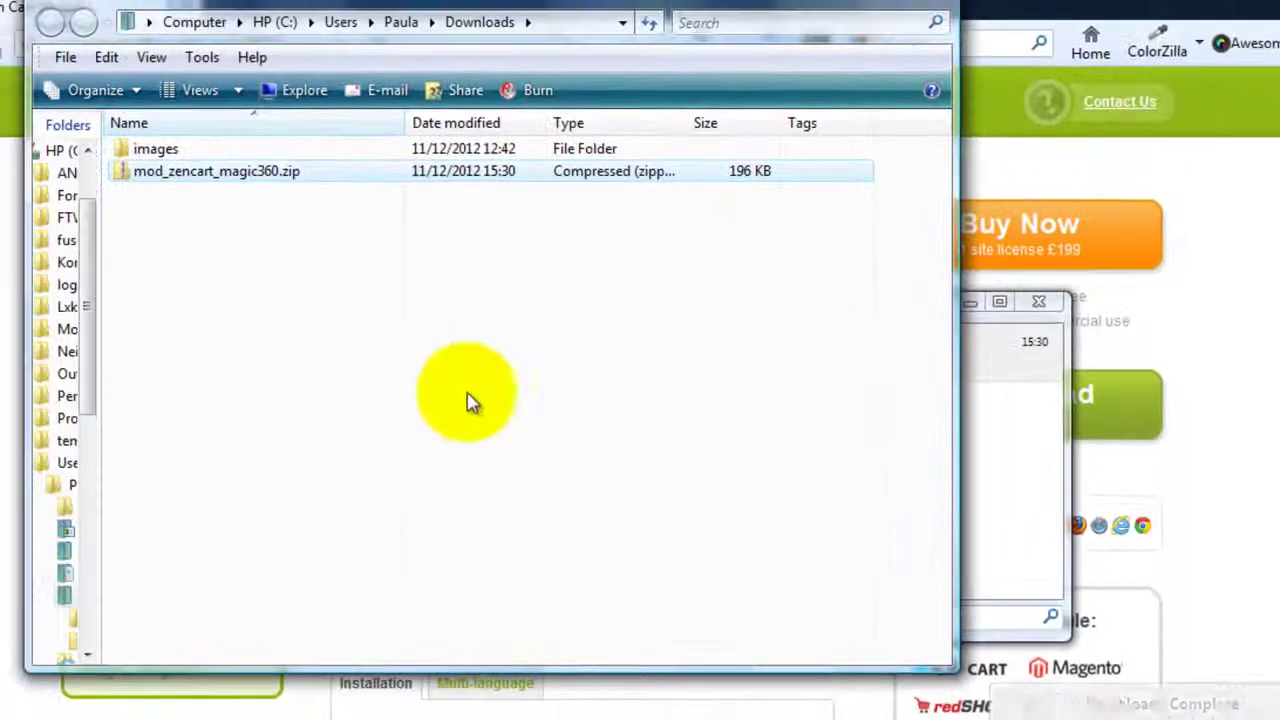
{"action": "right_click", "coordinate": [263, 171]}
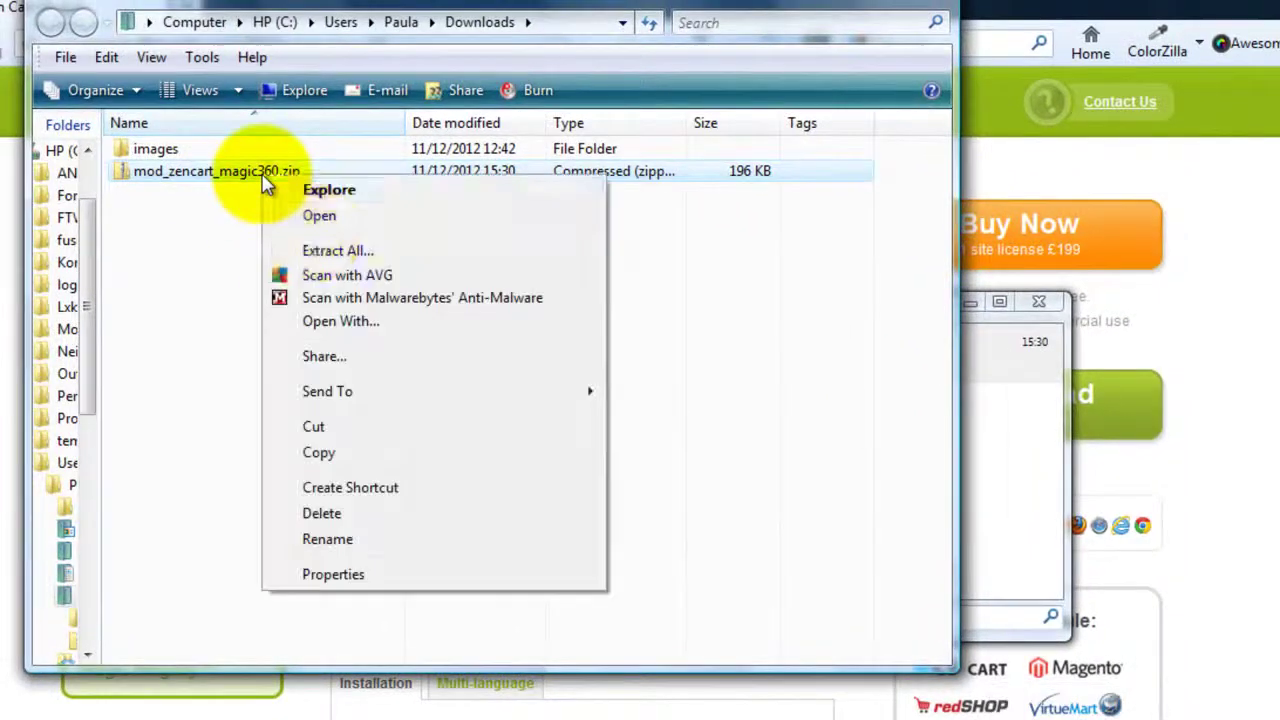
{"action": "left_click", "coordinate": [326, 252]}
{"action": "left_click", "coordinate": [838, 588]}
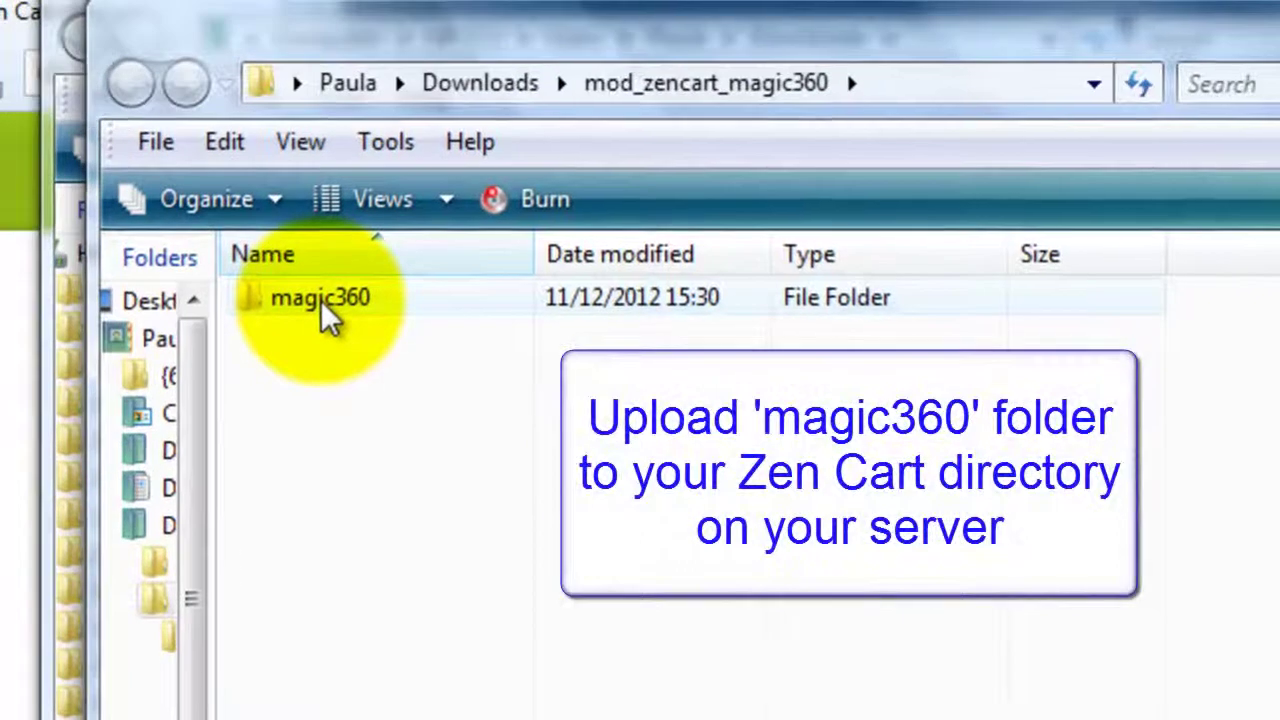
{"action": "left_click", "coordinate": [194, 177]}
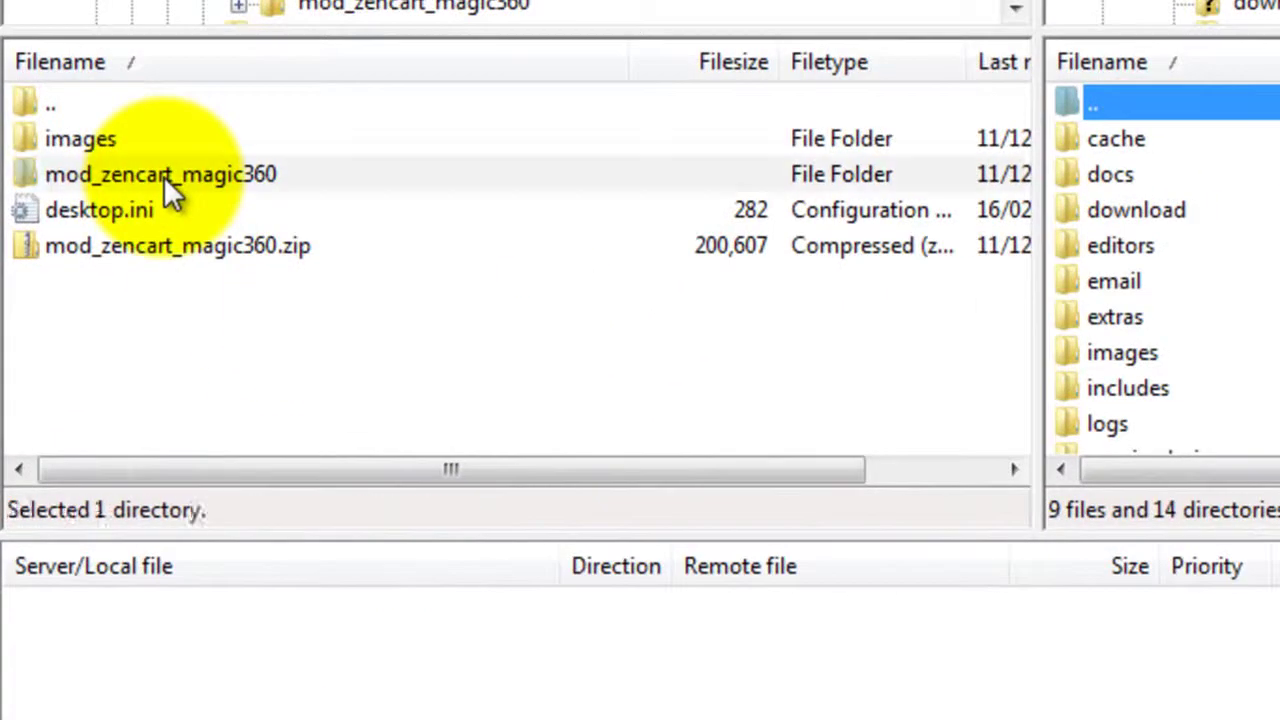
Upload the local magic360 folder into the Zen Cart root folder on the server.
{"action": "double_click", "coordinate": [88, 326]}
{"action": "left_click", "coordinate": [118, 138]}
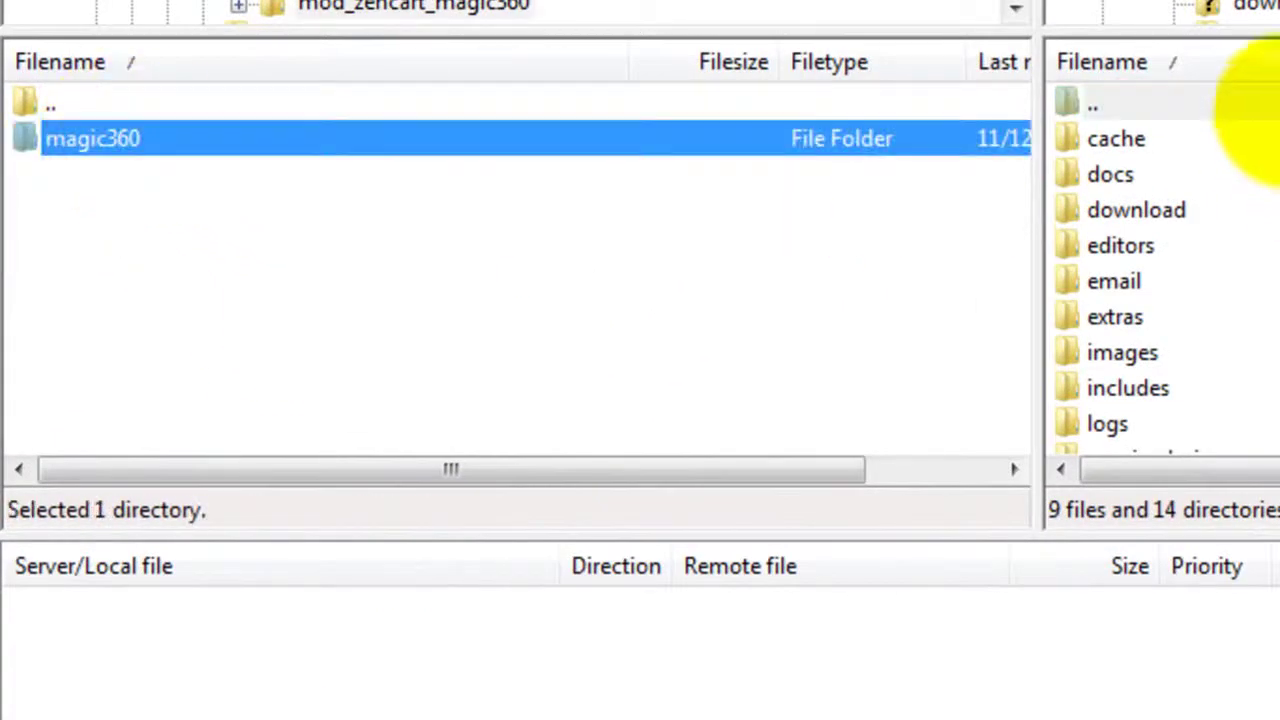
{"action": "left_click", "coordinate": [1258, 103]}
{"action": "scroll", "coordinate": [1250, 220], "scroll_direction": "down", "scroll_amount": 5}
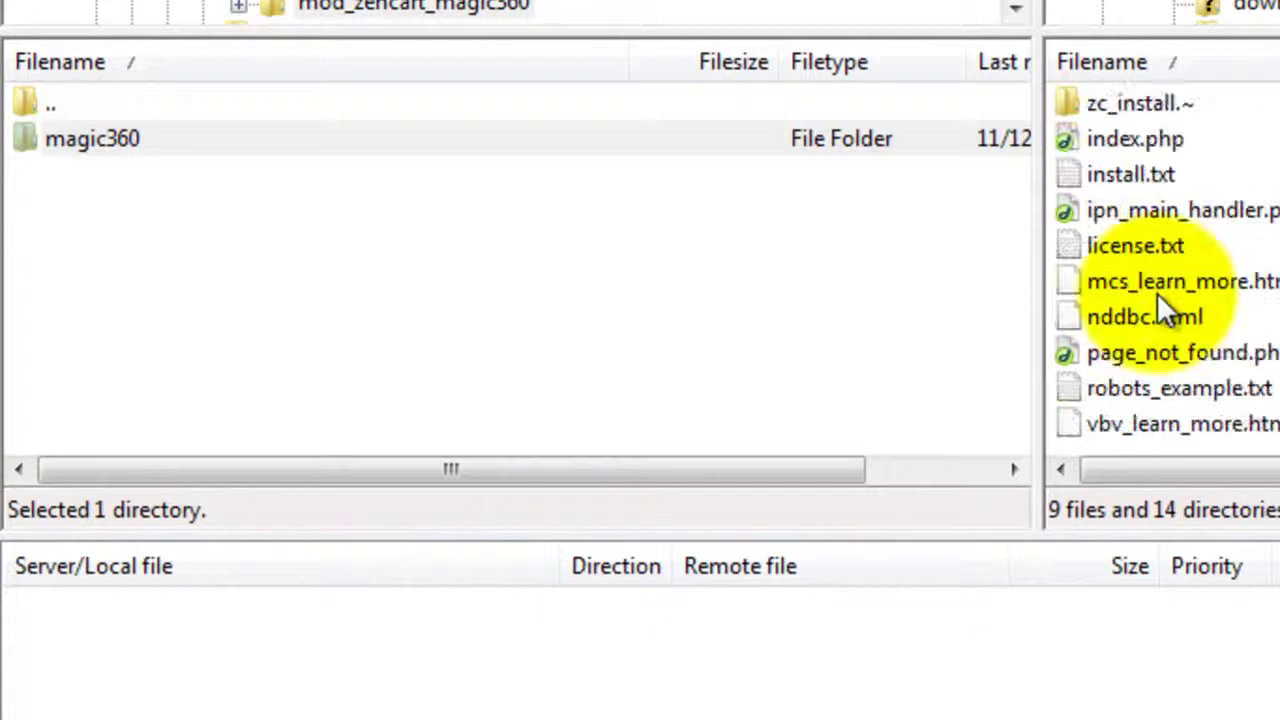
{"action": "left_click_drag", "start_coordinate": [158, 140], "coordinate": [1279, 321]}
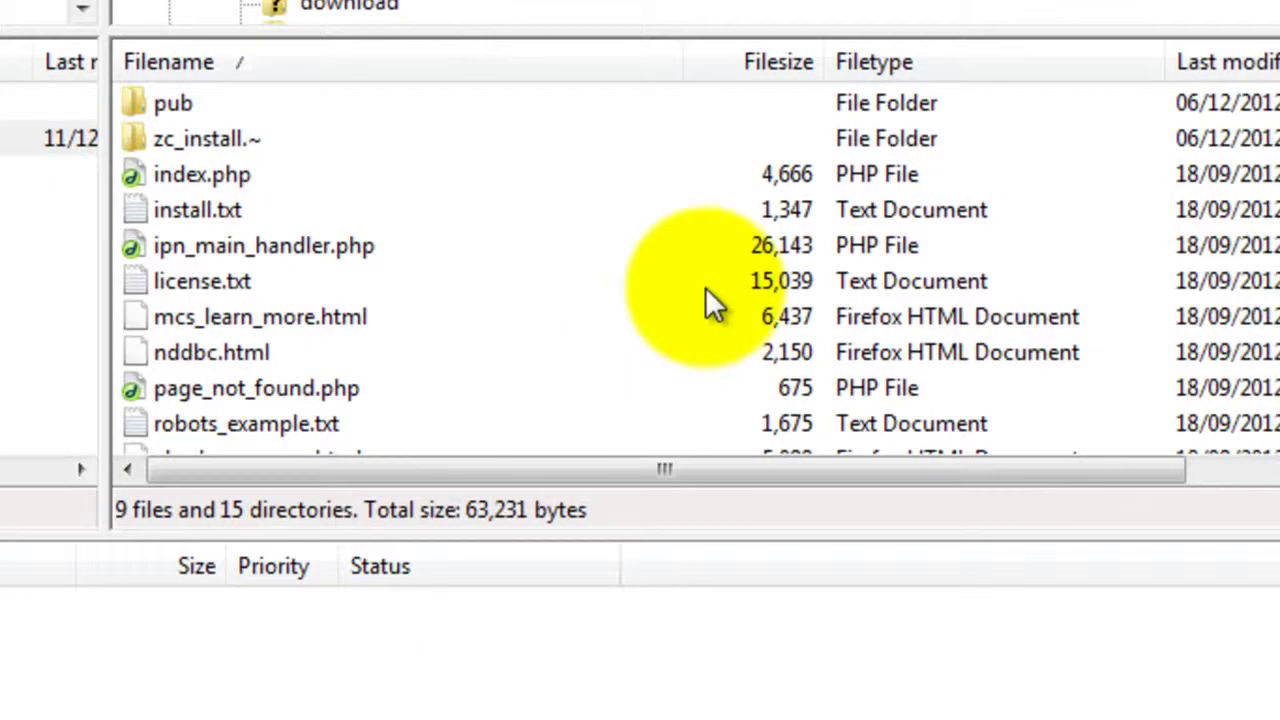
{"action": "left_click", "coordinate": [705, 286]}
{"action": "scroll", "coordinate": [713, 277], "scroll_direction": "up", "scroll_amount": 3}
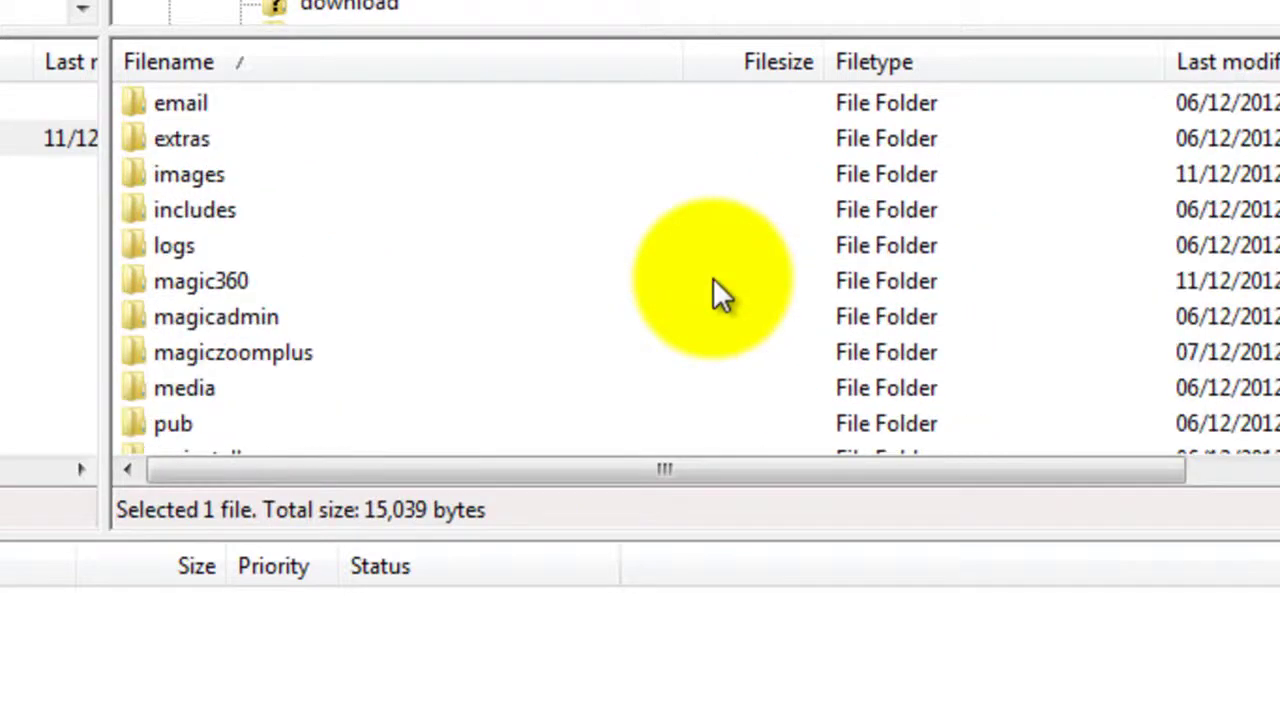
{"action": "left_click", "coordinate": [238, 283]}
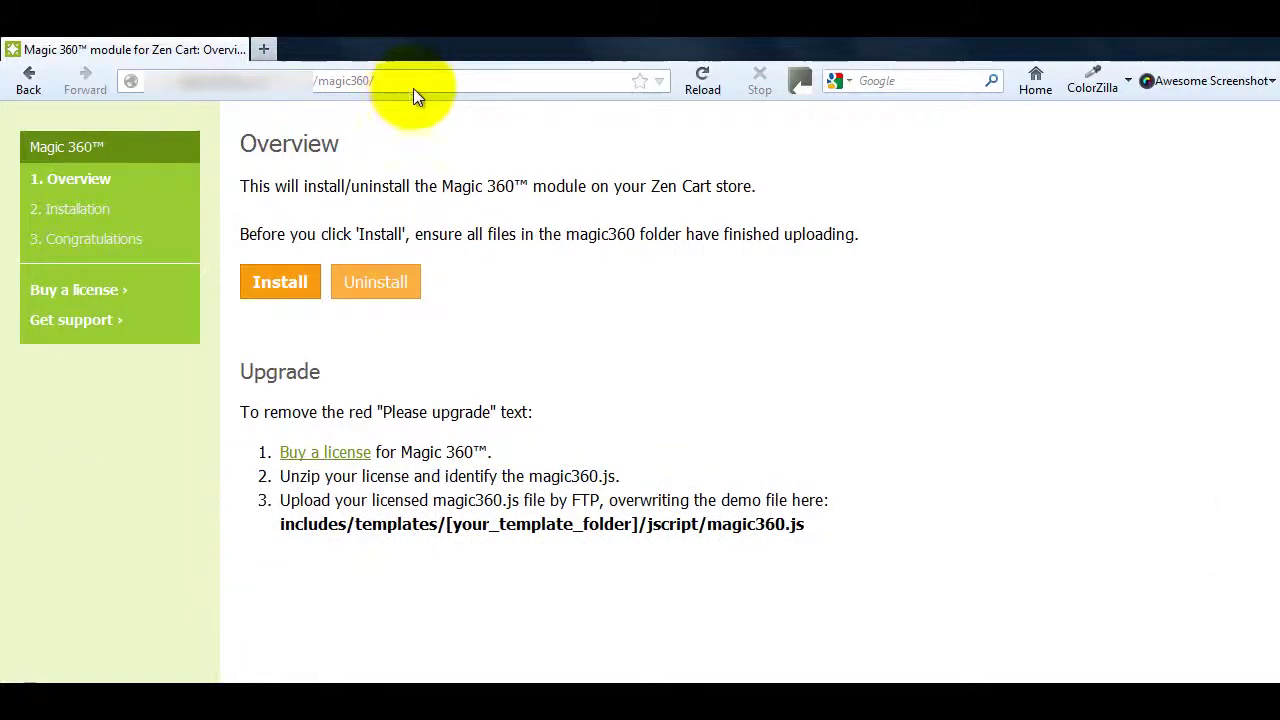
Install the Magic 360 module from the installer's Overview page.
{"action": "left_click", "coordinate": [281, 290]}
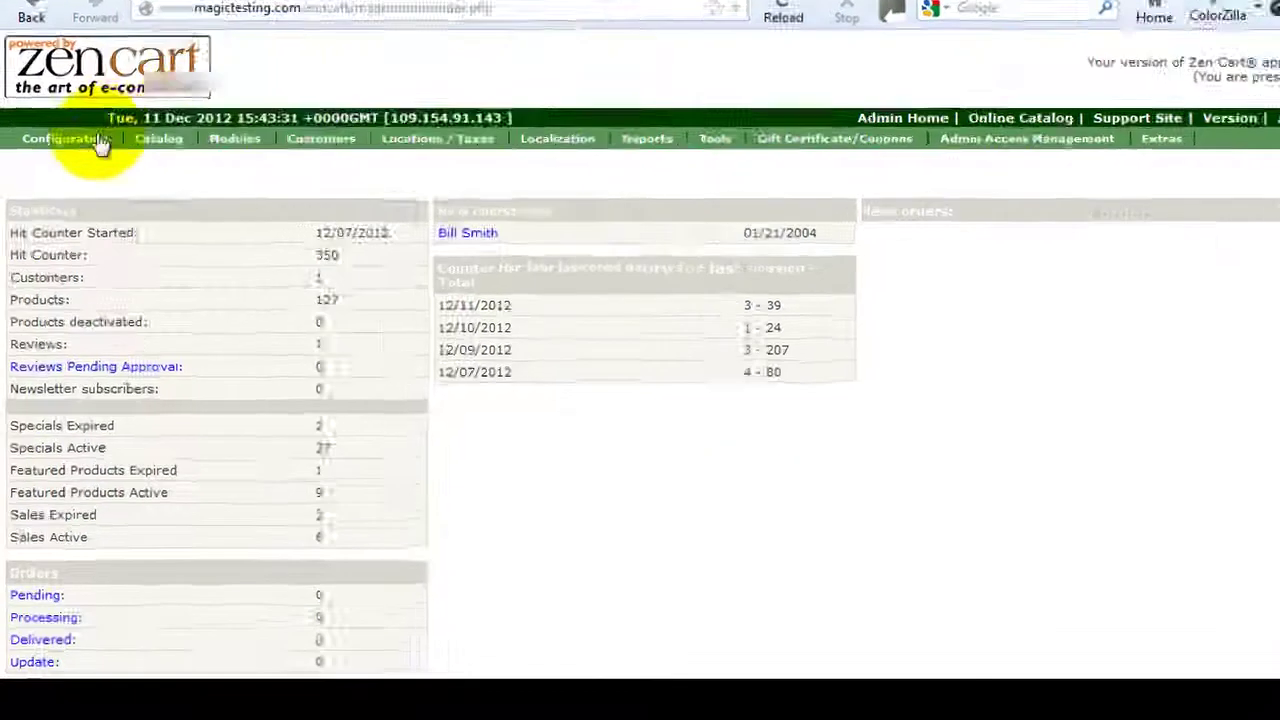
Open the Magic 360 configuration page in the Zen Cart admin.
{"action": "mouse_move", "coordinate": [85, 197]}
{"action": "left_click", "coordinate": [93, 18]}
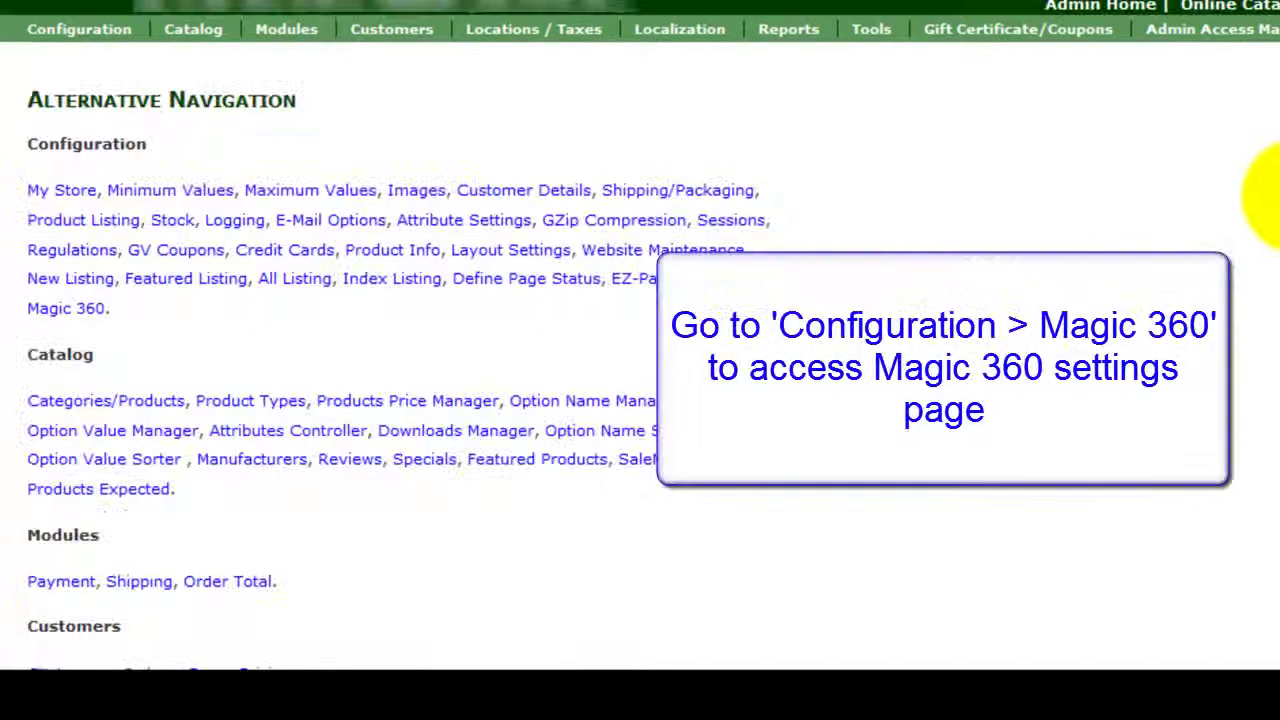
{"action": "left_click", "coordinate": [78, 312]}
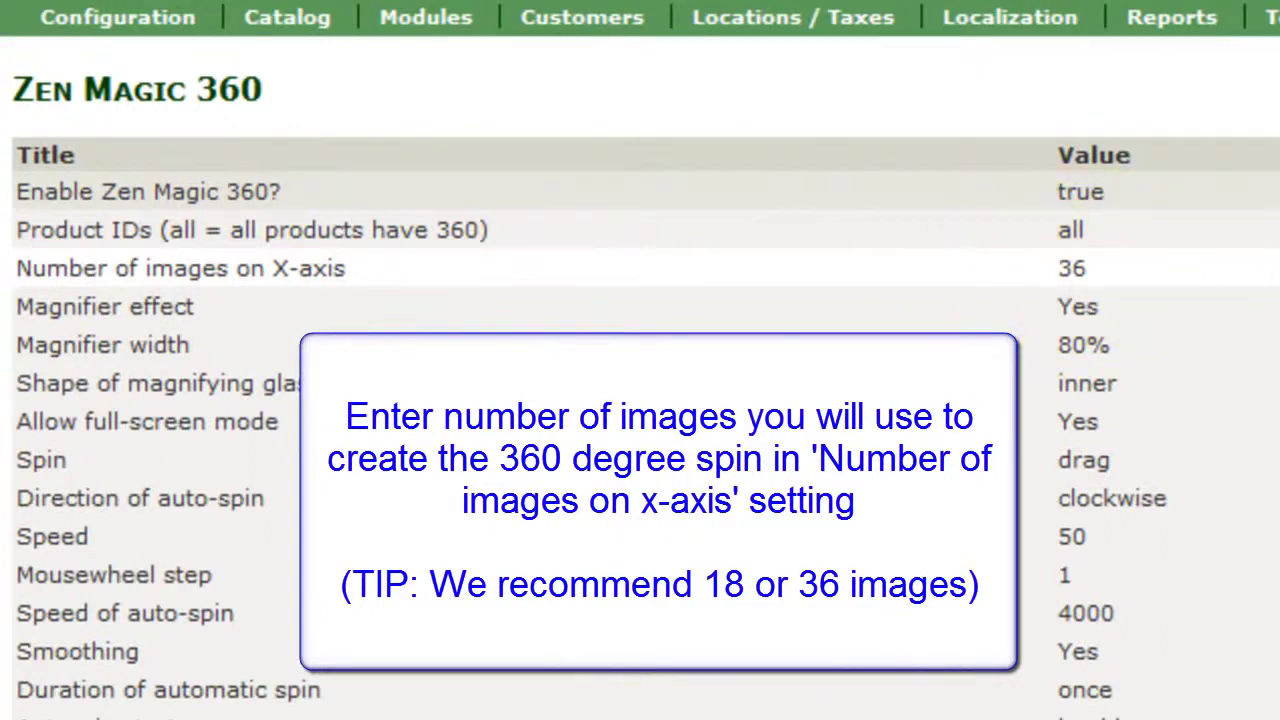
Leave Number of images on X-axis at 36 and open Product IDs (value all) for editing.
{"action": "left_click", "coordinate": [1250, 268]}
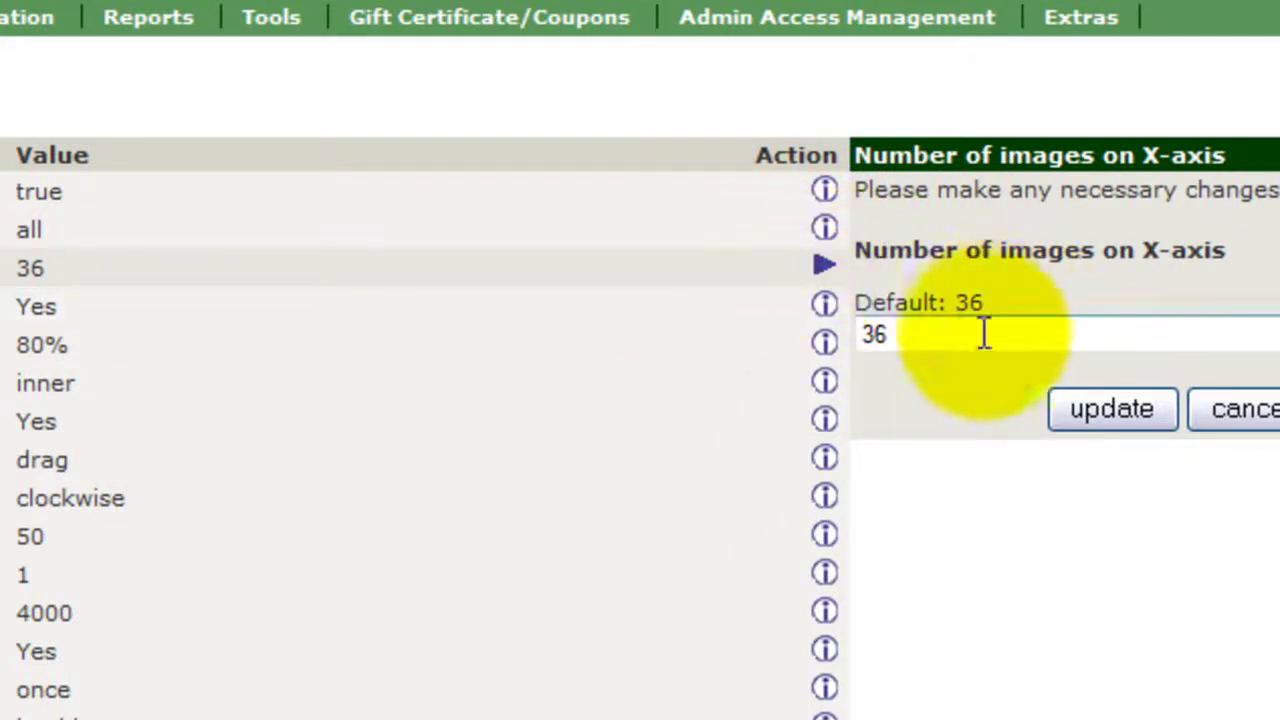
{"action": "left_click_drag", "start_coordinate": [894, 331], "coordinate": [848, 335]}
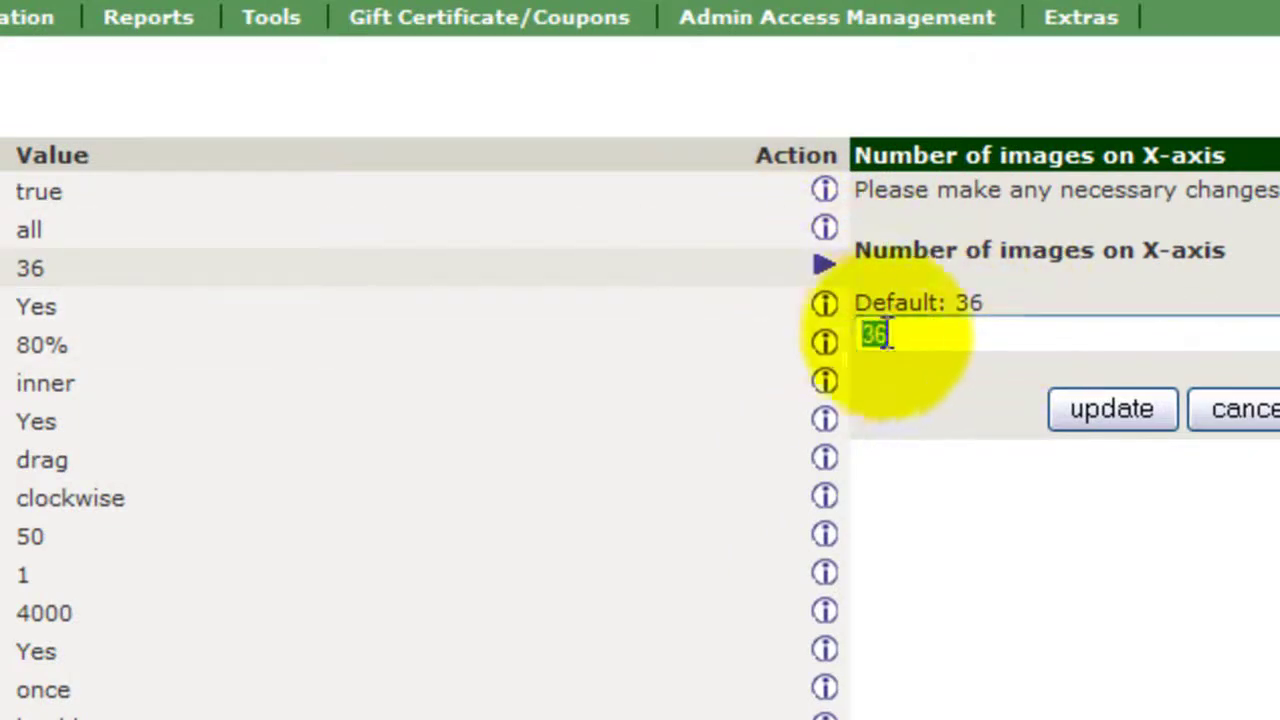
{"action": "left_click", "coordinate": [1236, 410]}
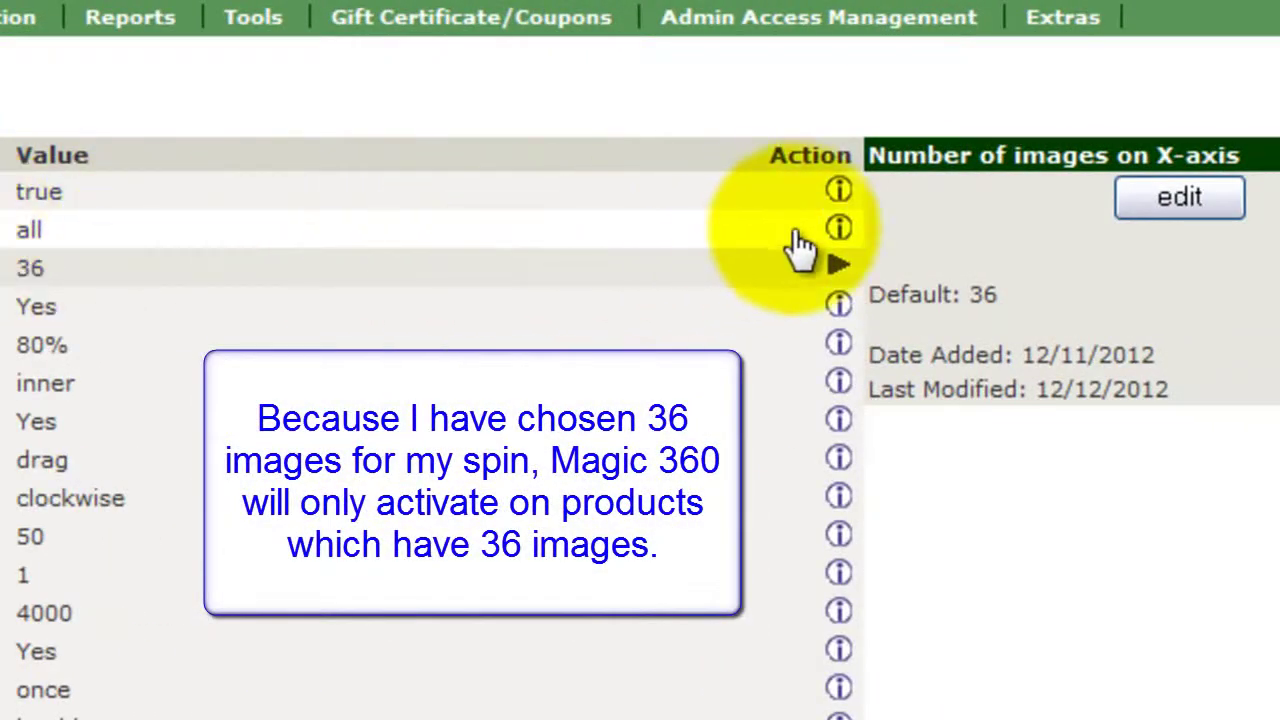
{"action": "left_click", "coordinate": [784, 236]}
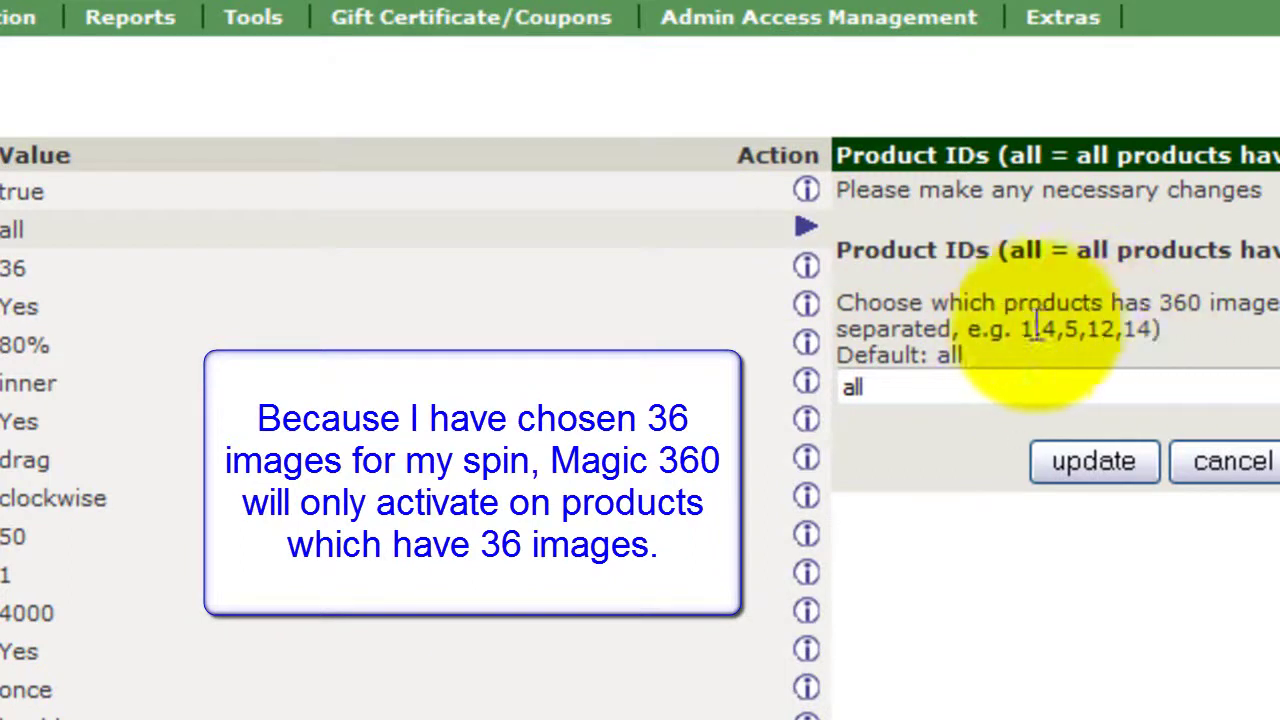
{"action": "double_click", "coordinate": [850, 388]}
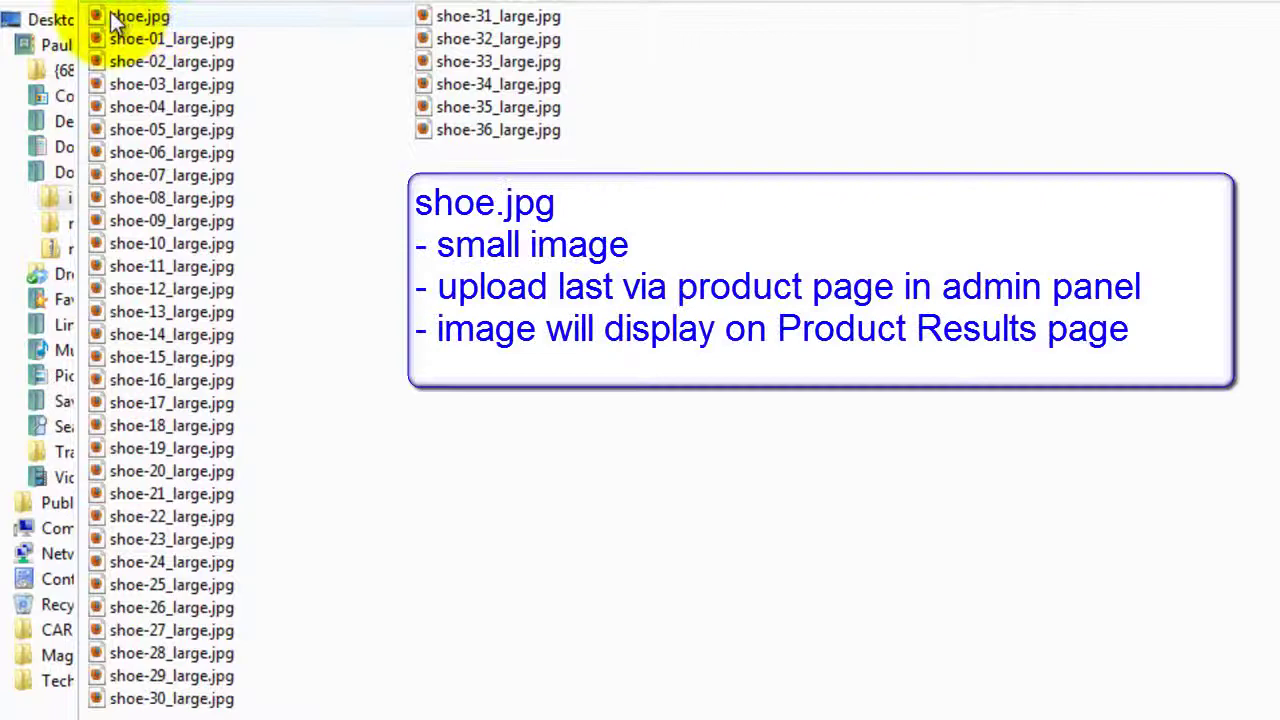
Show the shoe image files as Large Icons thumbnails.
{"action": "mouse_move", "coordinate": [133, 20]}
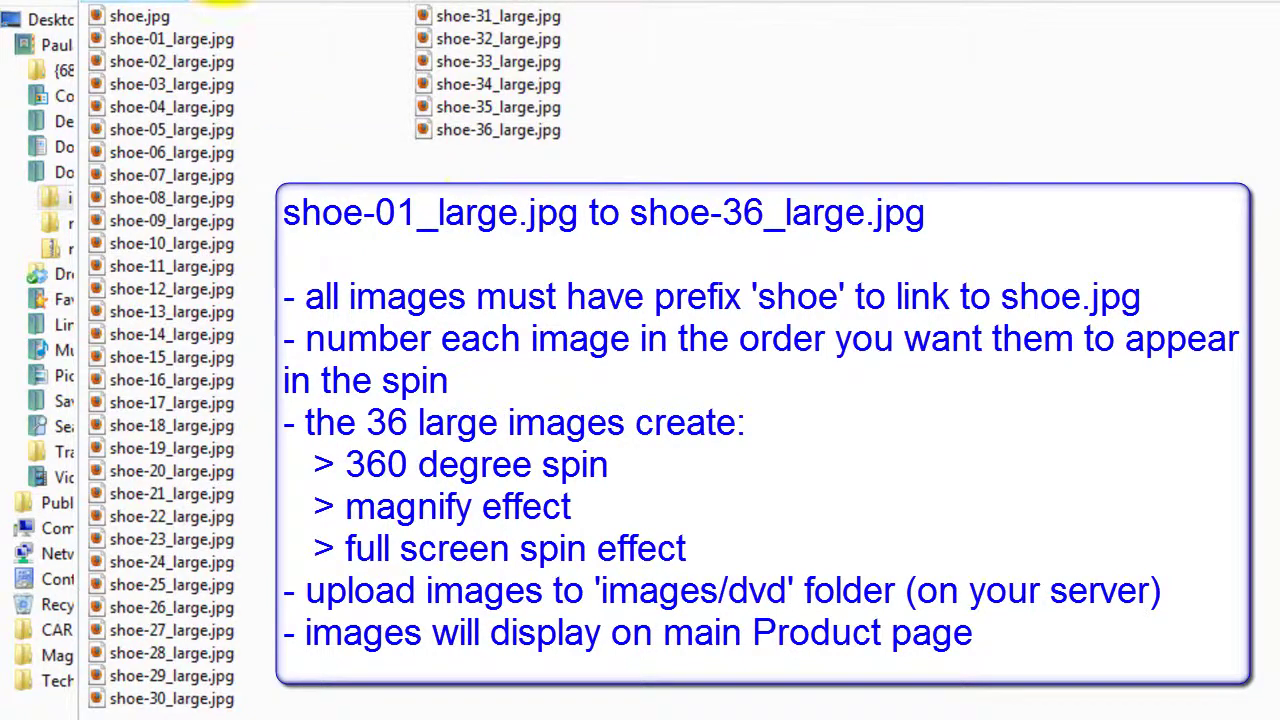
{"action": "left_click", "coordinate": [250, 2]}
{"action": "left_click", "coordinate": [250, 2]}
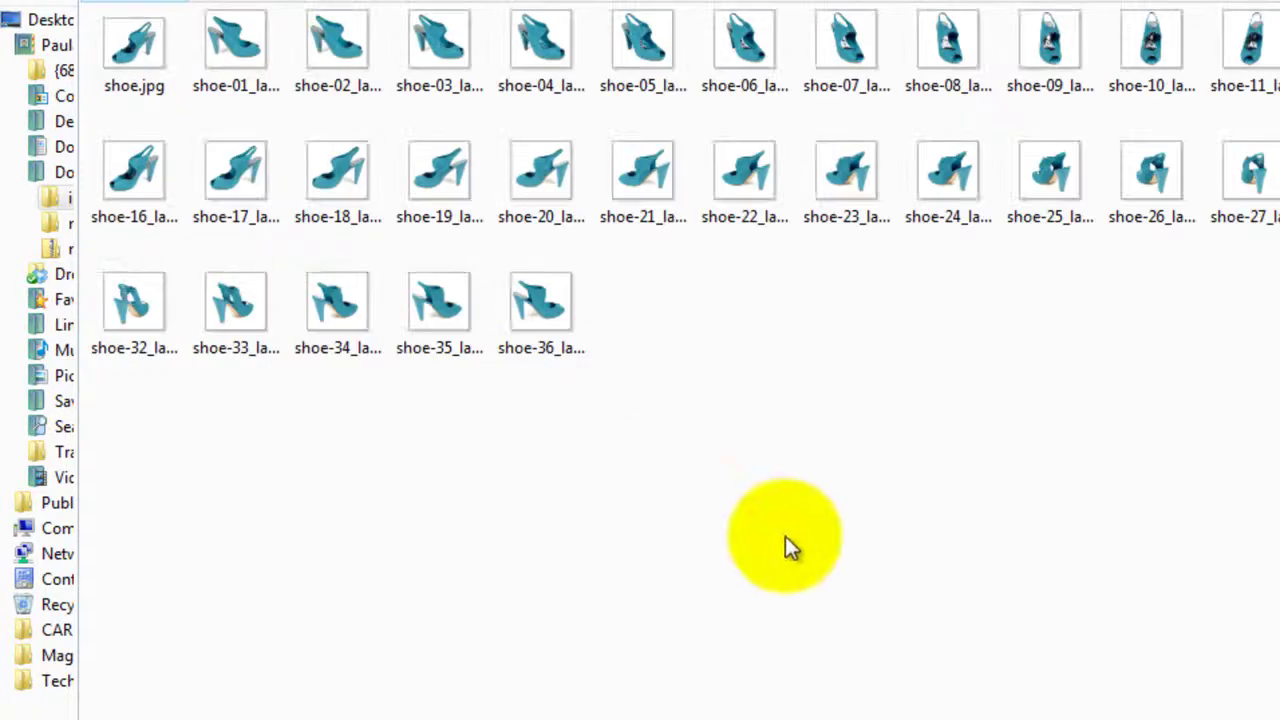
{"action": "left_click", "coordinate": [228, 2]}
{"action": "left_click", "coordinate": [232, 2]}
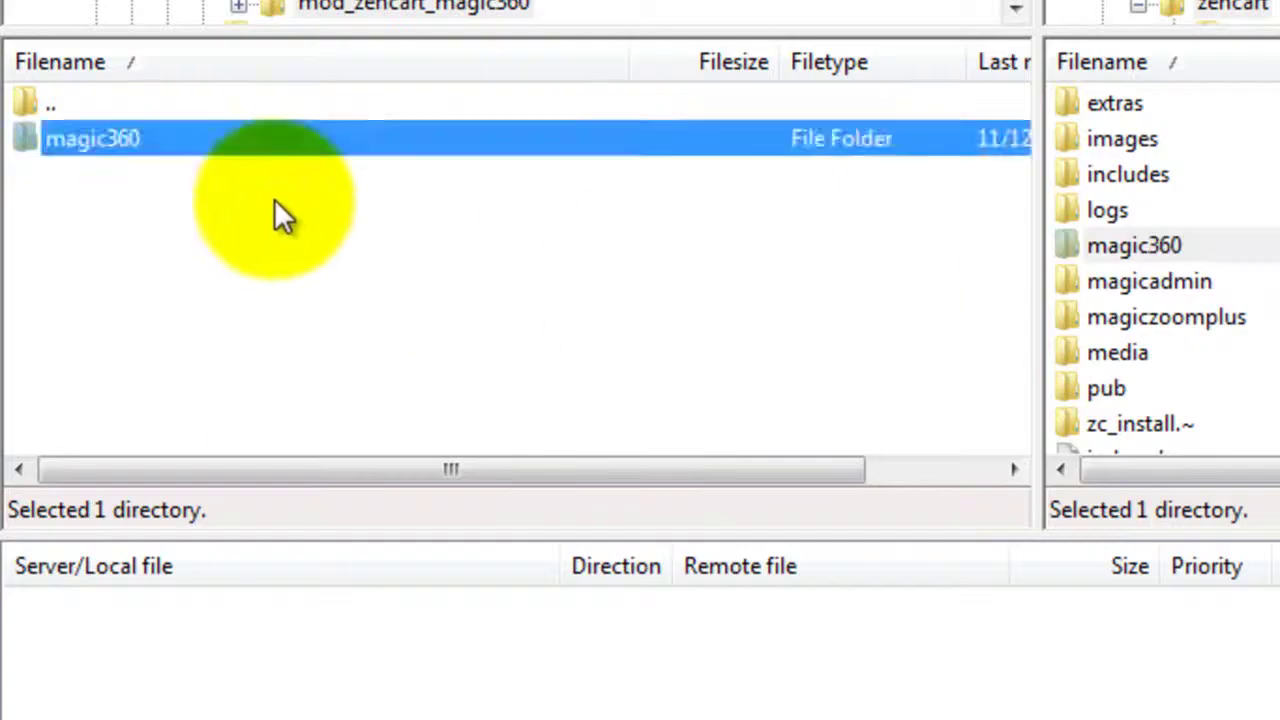
Select shoe-01_large.jpg to shoe-36_large.jpg locally and open the server's images/dvd folder.
{"action": "double_click", "coordinate": [120, 134]}
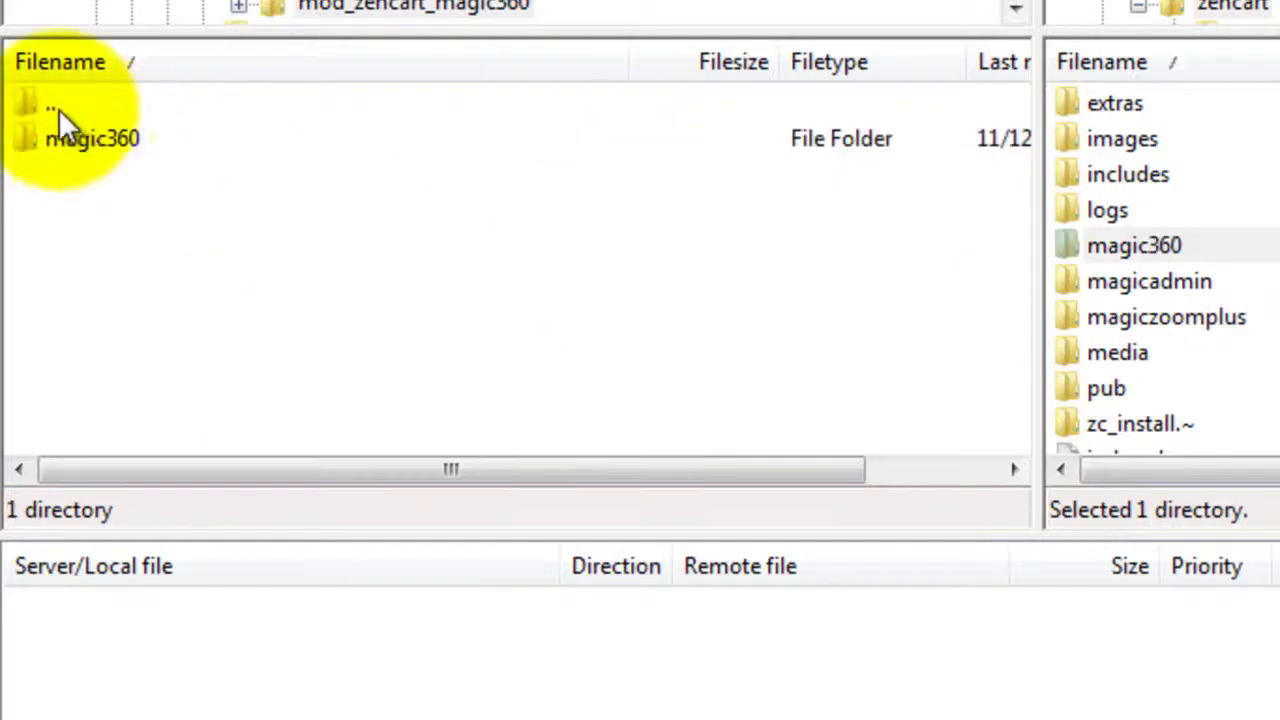
{"action": "double_click", "coordinate": [105, 138]}
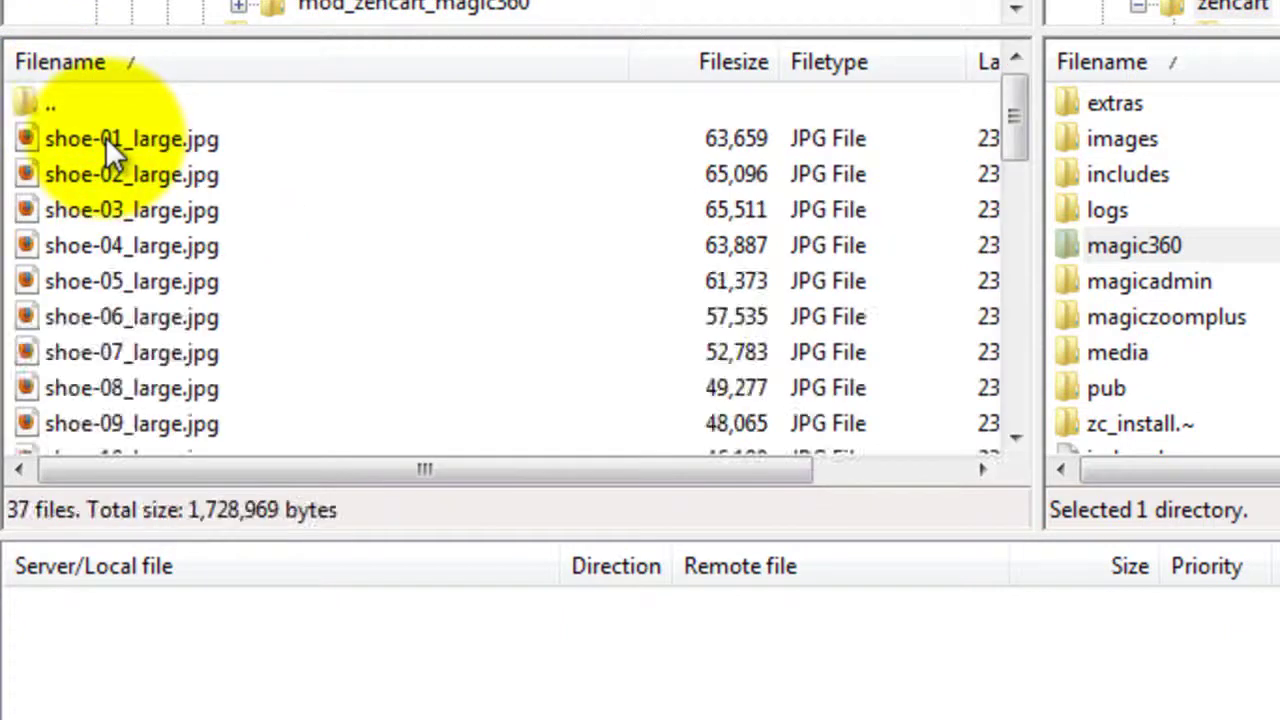
{"action": "left_click", "coordinate": [171, 141]}
{"action": "left_click_drag", "start_coordinate": [1014, 123], "coordinate": [1014, 385]}
{"action": "left_click", "coordinate": [190, 390], "text": "shift"}
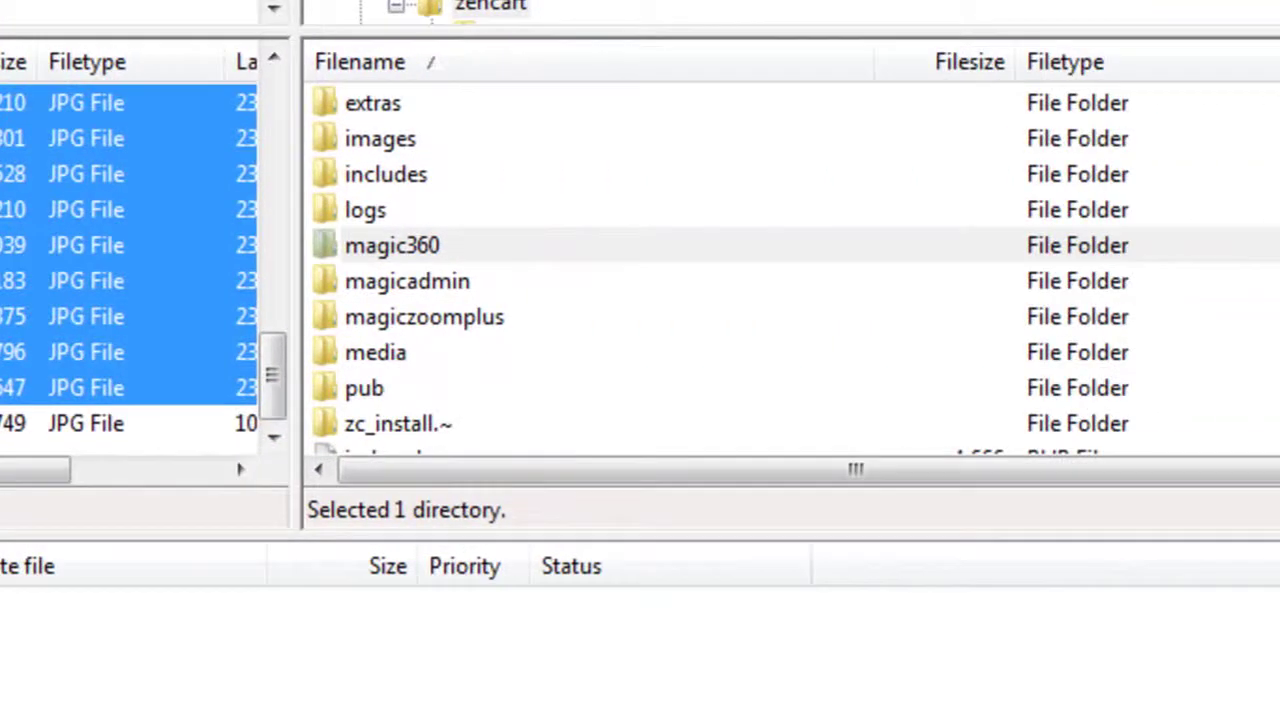
{"action": "left_click", "coordinate": [486, 174]}
{"action": "double_click", "coordinate": [435, 140]}
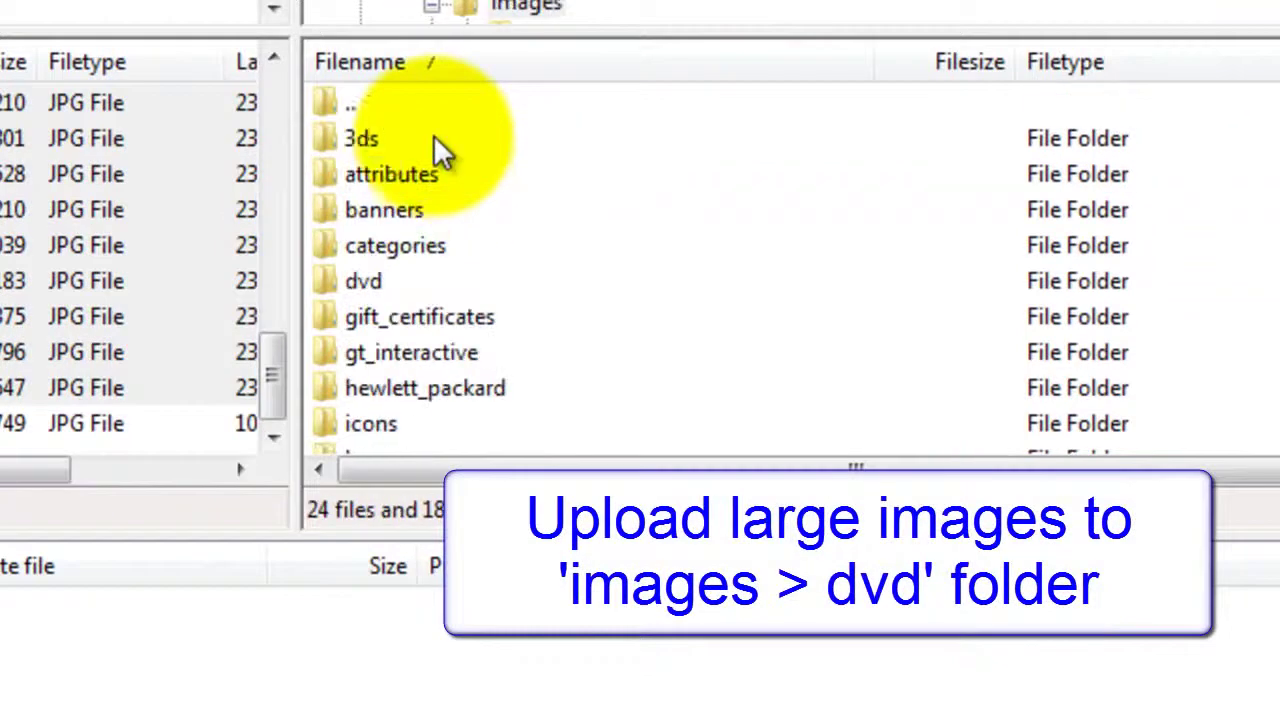
{"action": "double_click", "coordinate": [370, 283]}
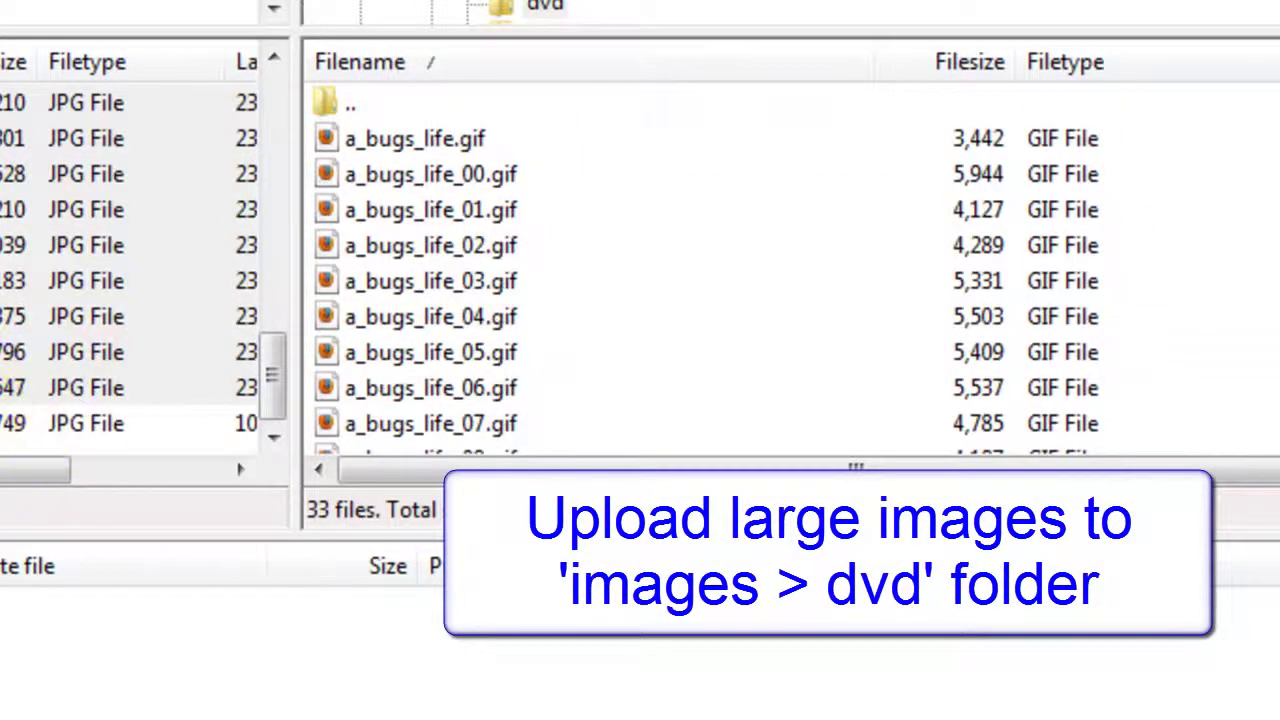
Upload the 36 large shoe images into the server's images/dvd folder.
{"action": "left_click_drag", "start_coordinate": [277, 386], "coordinate": [276, 377]}
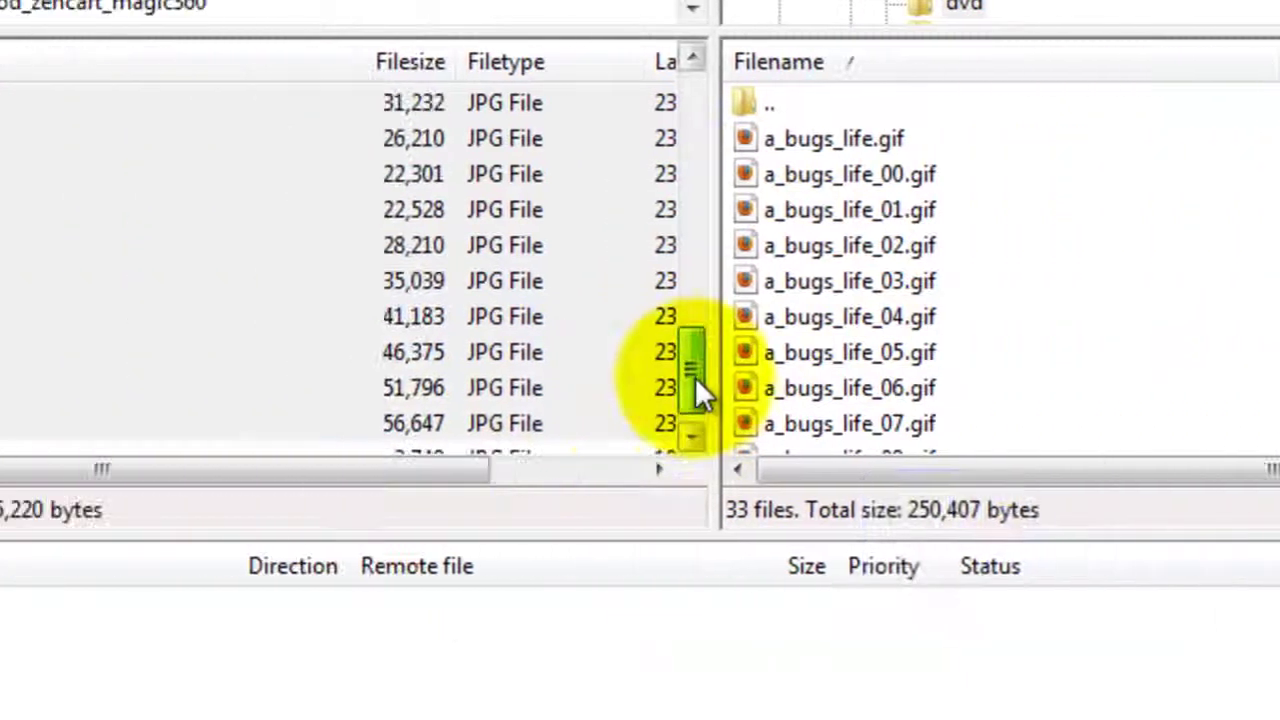
{"action": "left_click_drag", "start_coordinate": [695, 377], "coordinate": [694, 110]}
{"action": "left_click", "coordinate": [0, 139]}
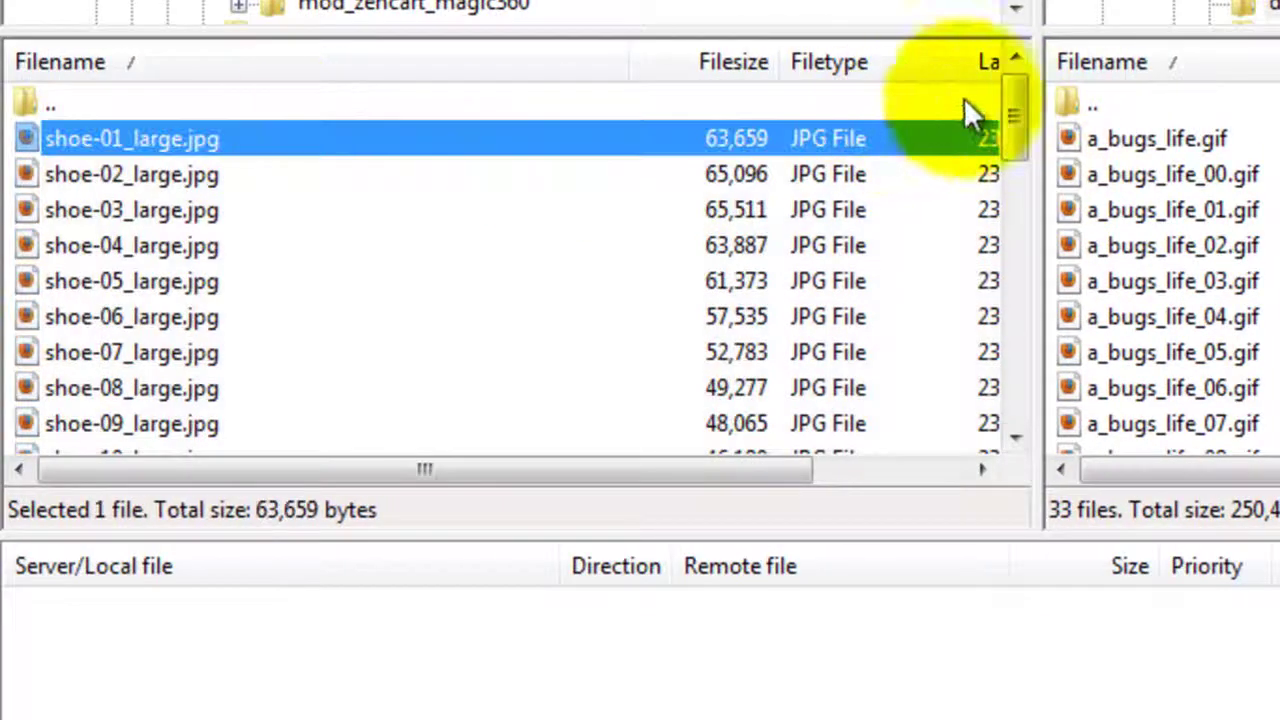
{"action": "left_click_drag", "start_coordinate": [964, 108], "coordinate": [1043, 431]}
{"action": "left_click", "coordinate": [242, 388], "text": "shift"}
{"action": "left_click_drag", "start_coordinate": [573, 293], "coordinate": [1275, 293]}
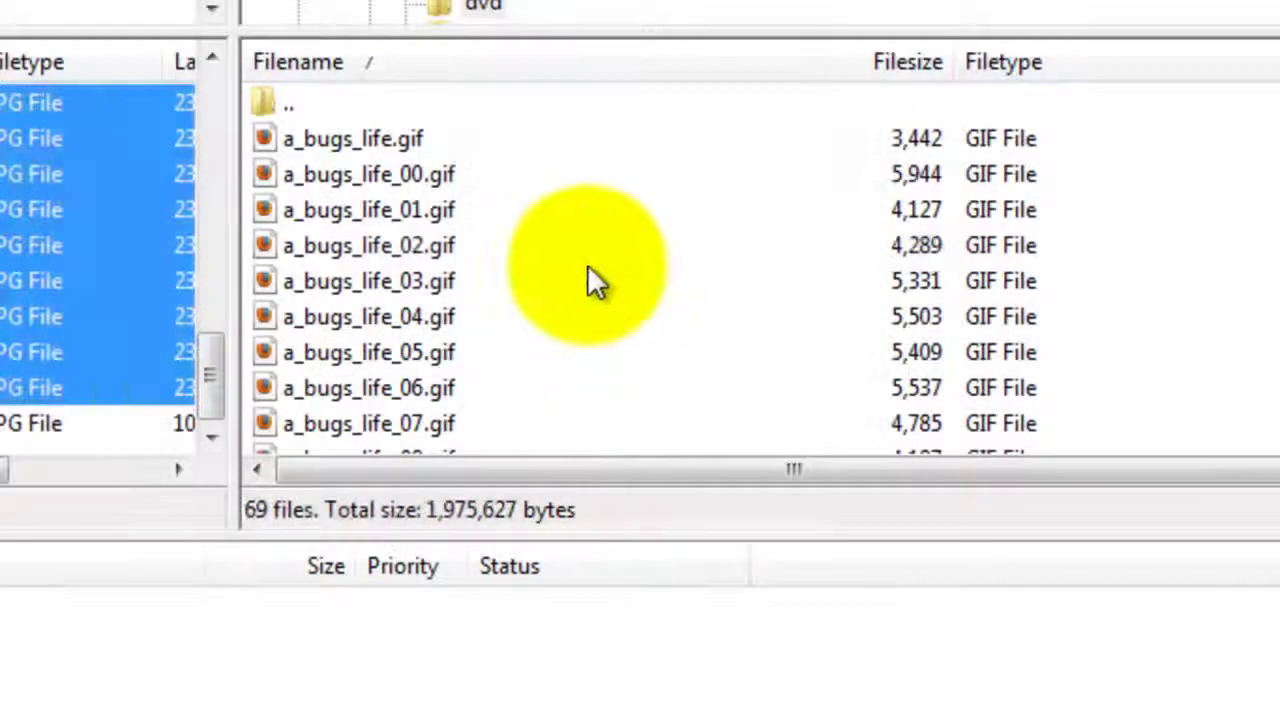
Check that all 36 shoe images are now in the server's dvd folder.
{"action": "left_click", "coordinate": [580, 247]}
{"action": "scroll", "coordinate": [550, 280], "scroll_direction": "down", "scroll_amount": 12}
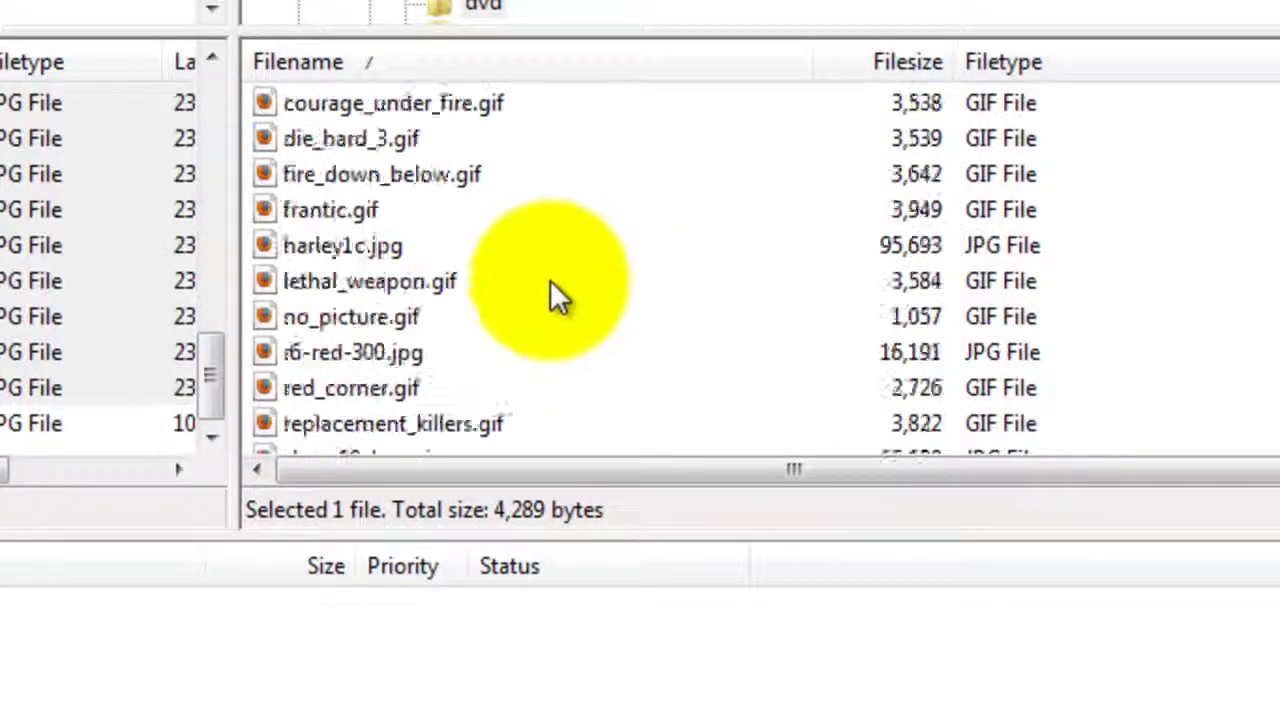
{"action": "scroll", "coordinate": [545, 270], "scroll_direction": "up", "scroll_amount": 1}
{"action": "left_click", "coordinate": [455, 142]}
{"action": "scroll", "coordinate": [545, 300], "scroll_direction": "down", "scroll_amount": 7}
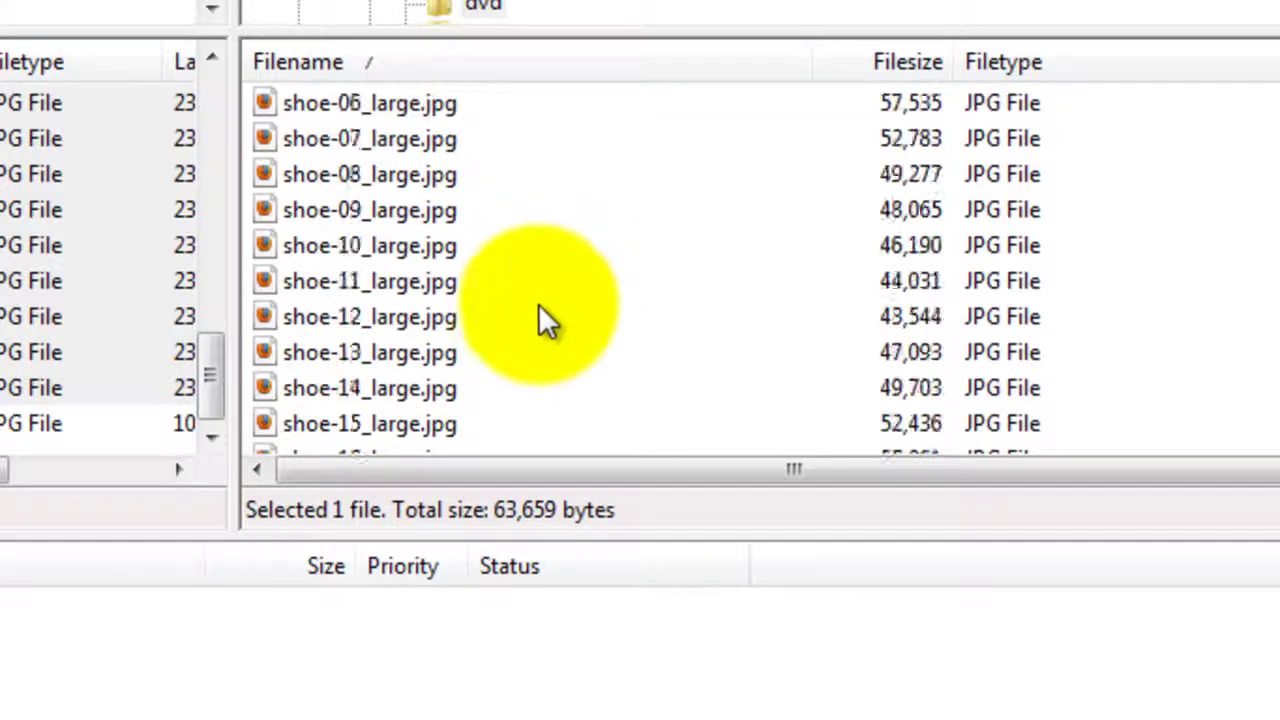
{"action": "scroll", "coordinate": [522, 355], "scroll_direction": "down", "scroll_amount": 4}
{"action": "scroll", "coordinate": [500, 345], "scroll_direction": "up", "scroll_amount": 1}
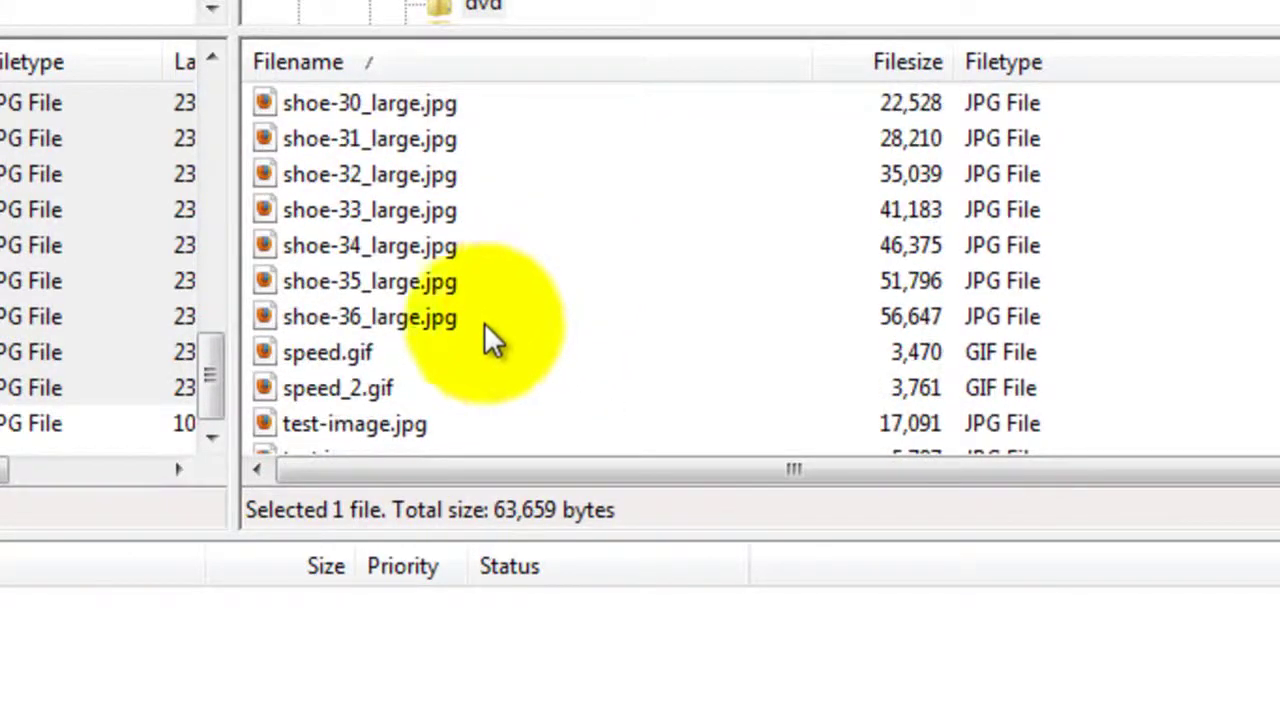
{"action": "left_click", "coordinate": [576, 320], "text": "shift"}
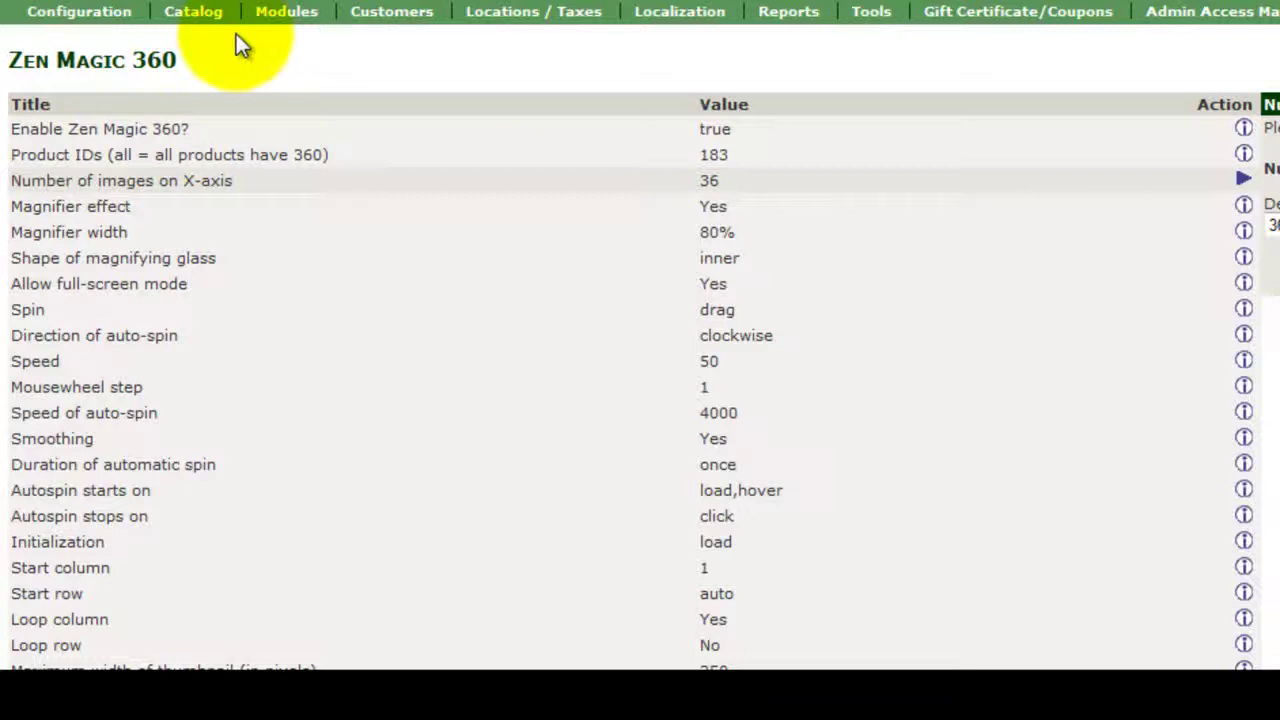
Open the Magic 360 example product in the Magic Toolbox examples category for editing.
{"action": "left_click", "coordinate": [193, 12]}
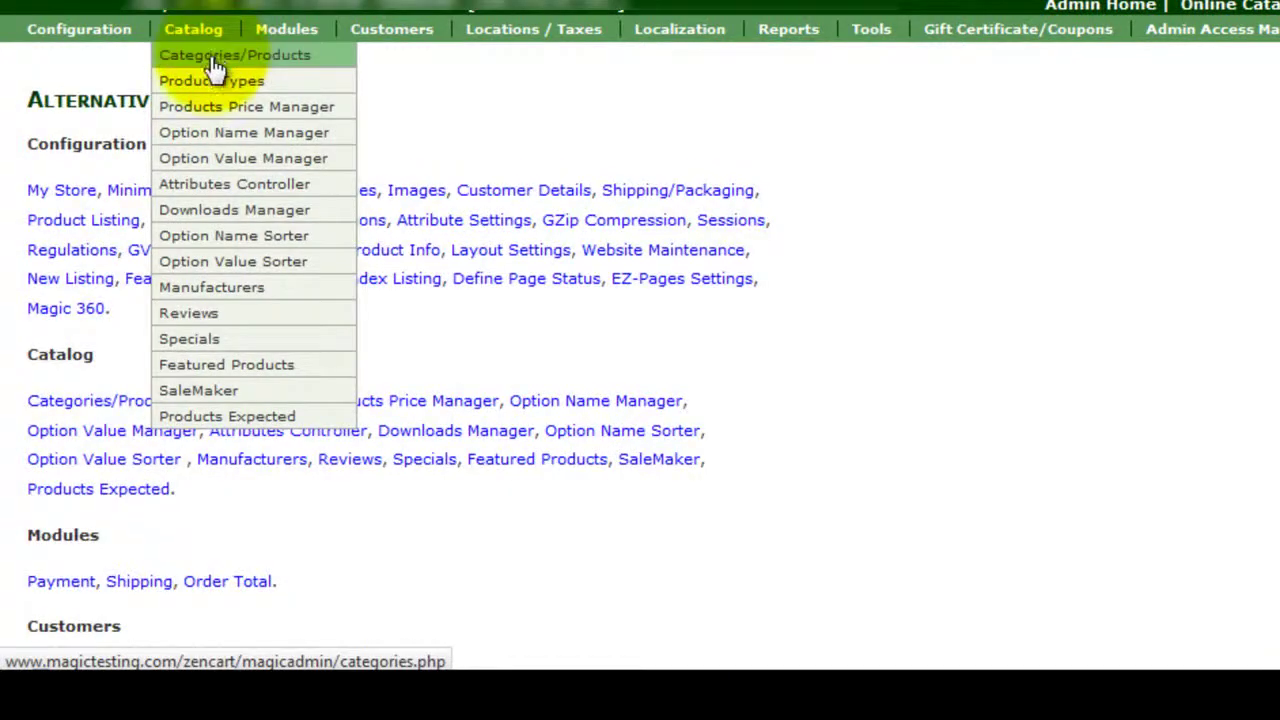
{"action": "left_click", "coordinate": [215, 62]}
{"action": "left_click", "coordinate": [206, 262]}
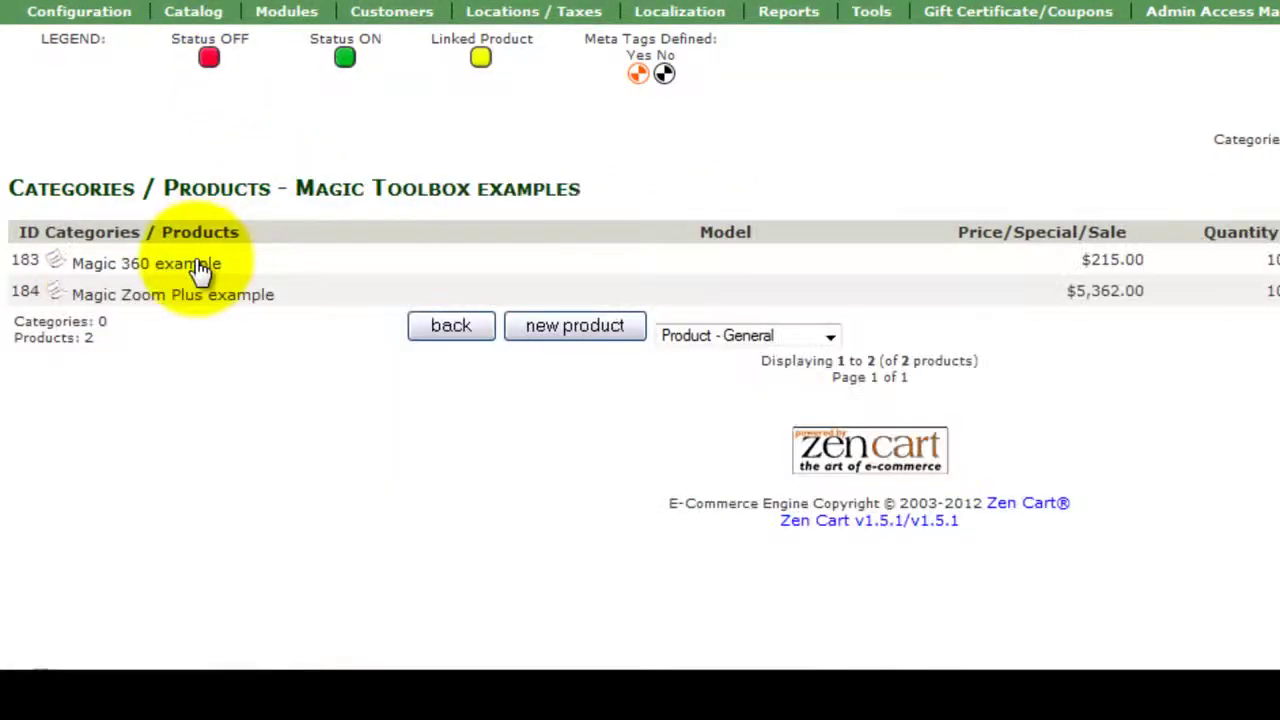
{"action": "left_click", "coordinate": [126, 266]}
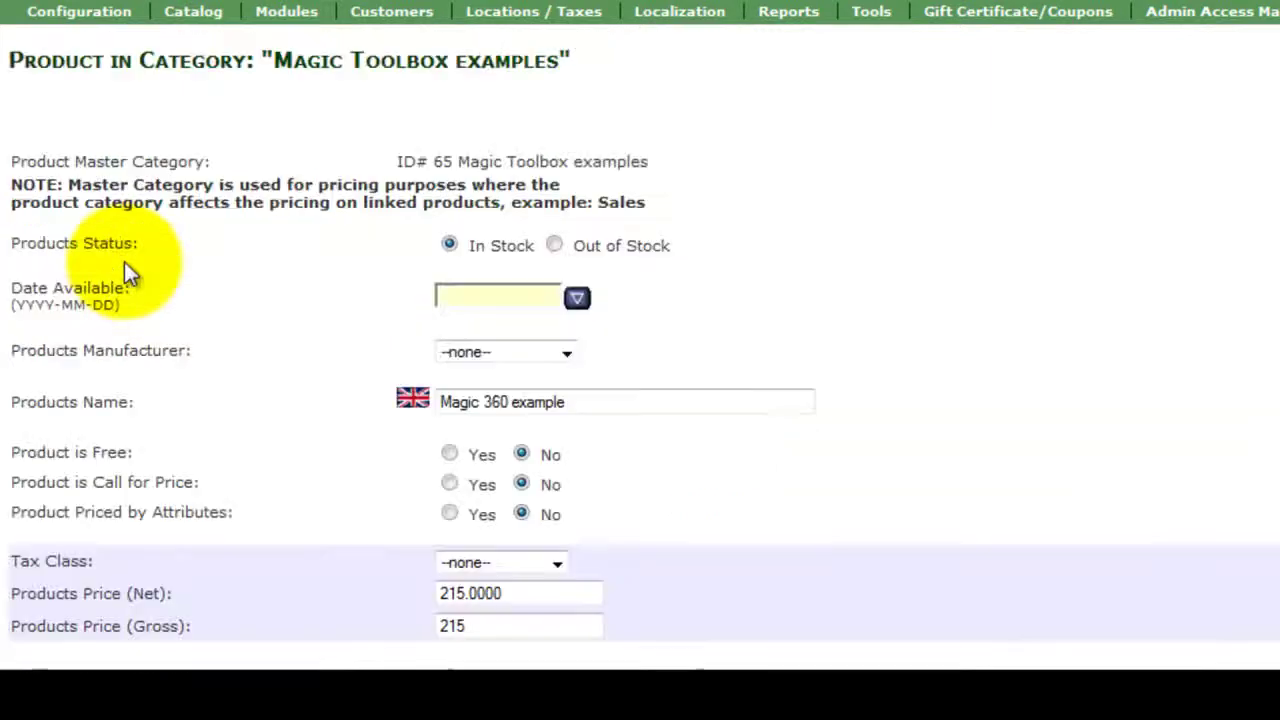
{"action": "scroll", "coordinate": [285, 260], "scroll_direction": "down", "scroll_amount": 5}
{"action": "scroll", "coordinate": [285, 258], "scroll_direction": "down", "scroll_amount": 20}
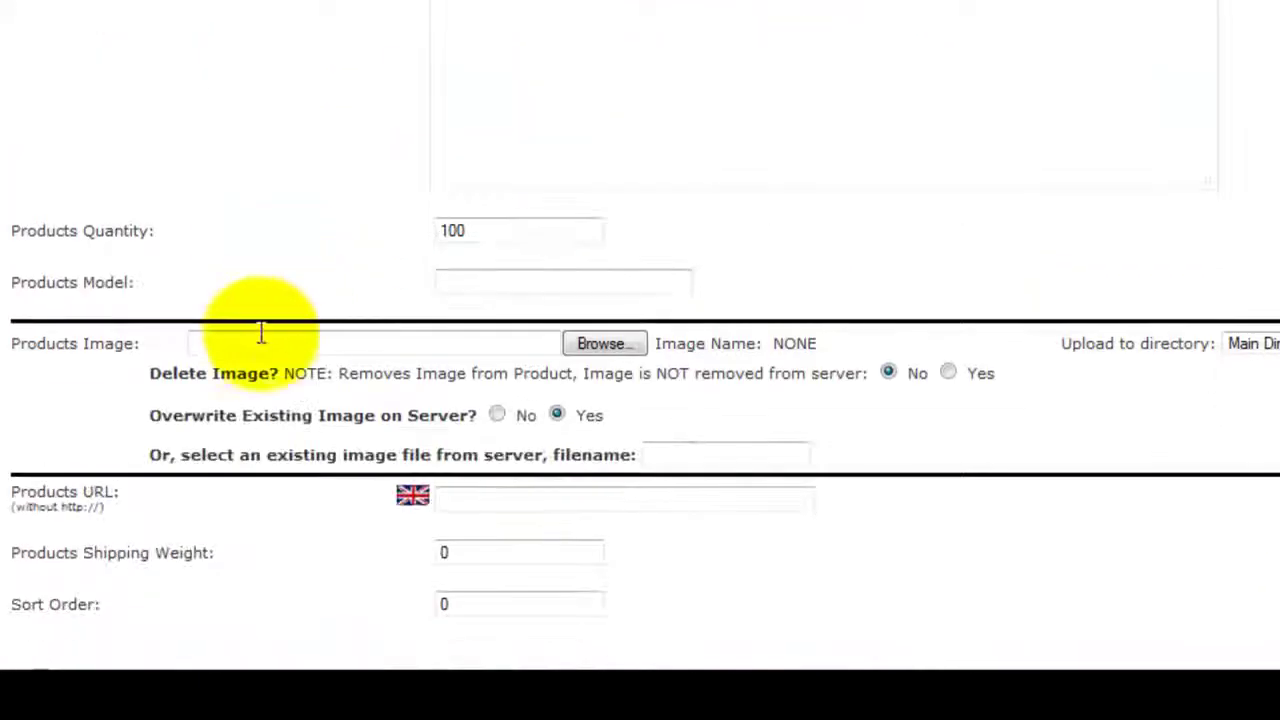
Set shoe.jpg, uploaded to the dvd directory, as the product image, then preview and save.
{"action": "left_click", "coordinate": [610, 345]}
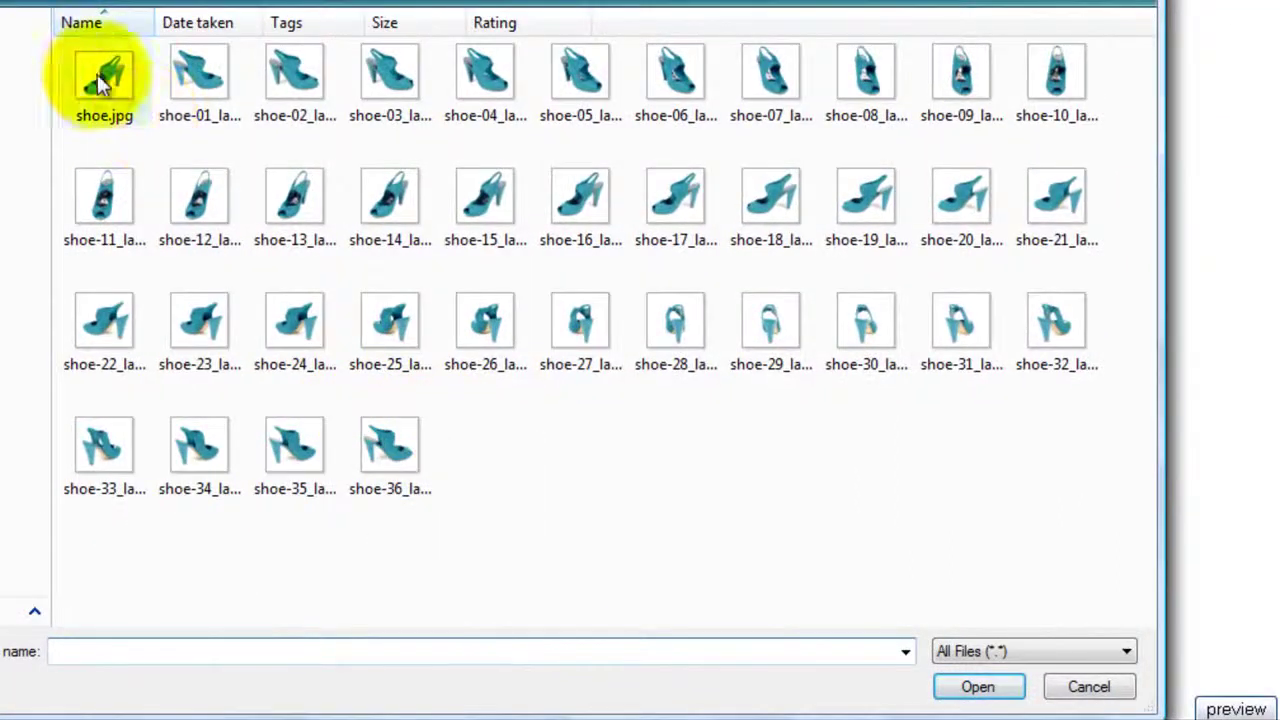
{"action": "left_click", "coordinate": [978, 686]}
{"action": "left_click", "coordinate": [963, 416]}
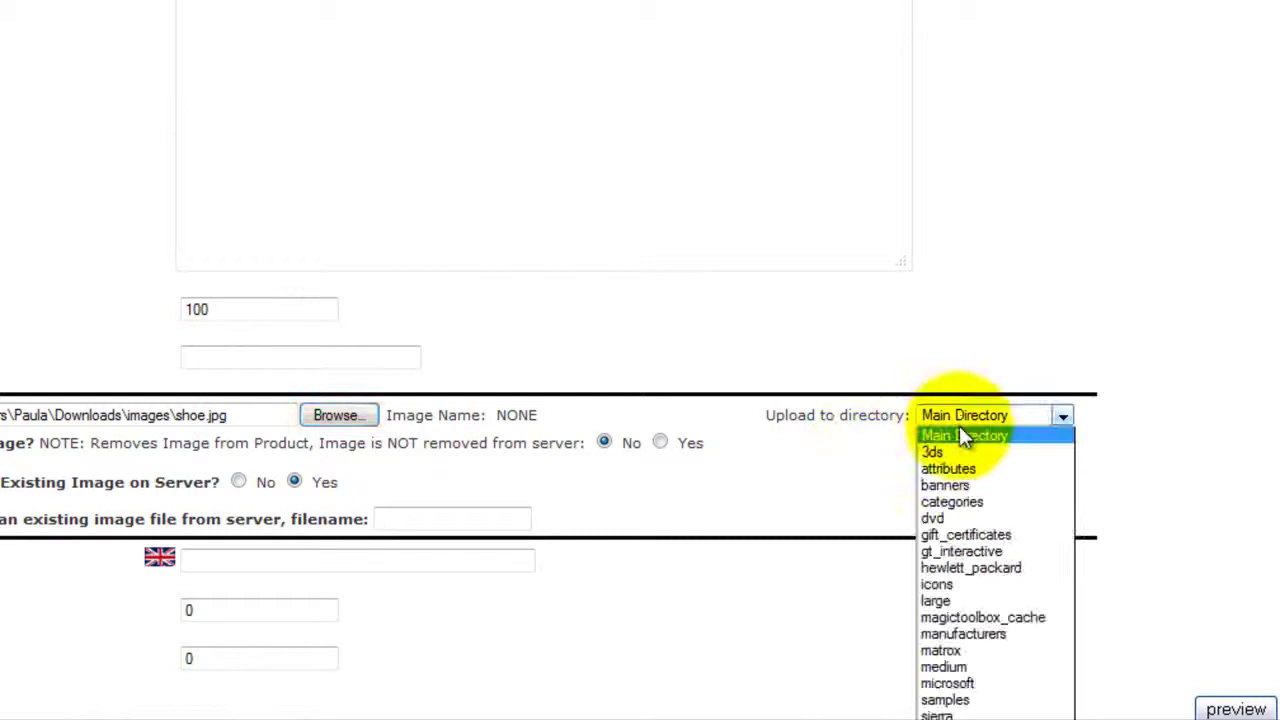
{"action": "left_click", "coordinate": [950, 518]}
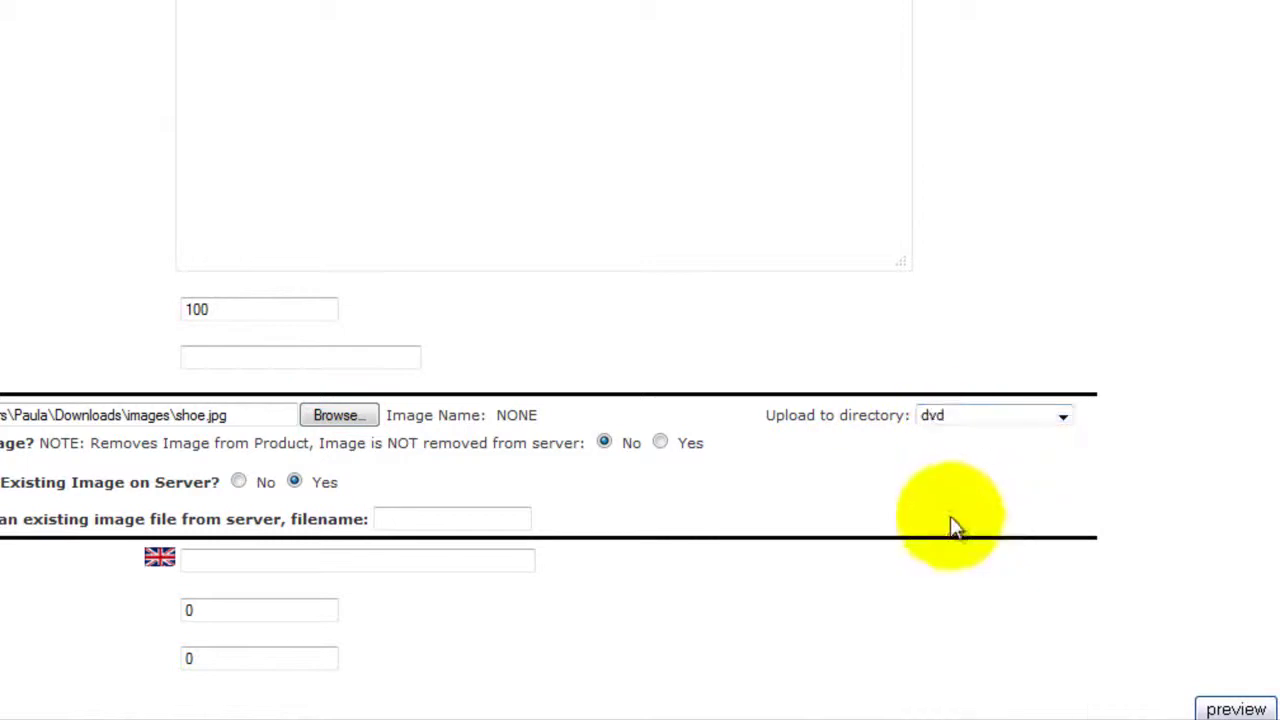
{"action": "left_click", "coordinate": [243, 483]}
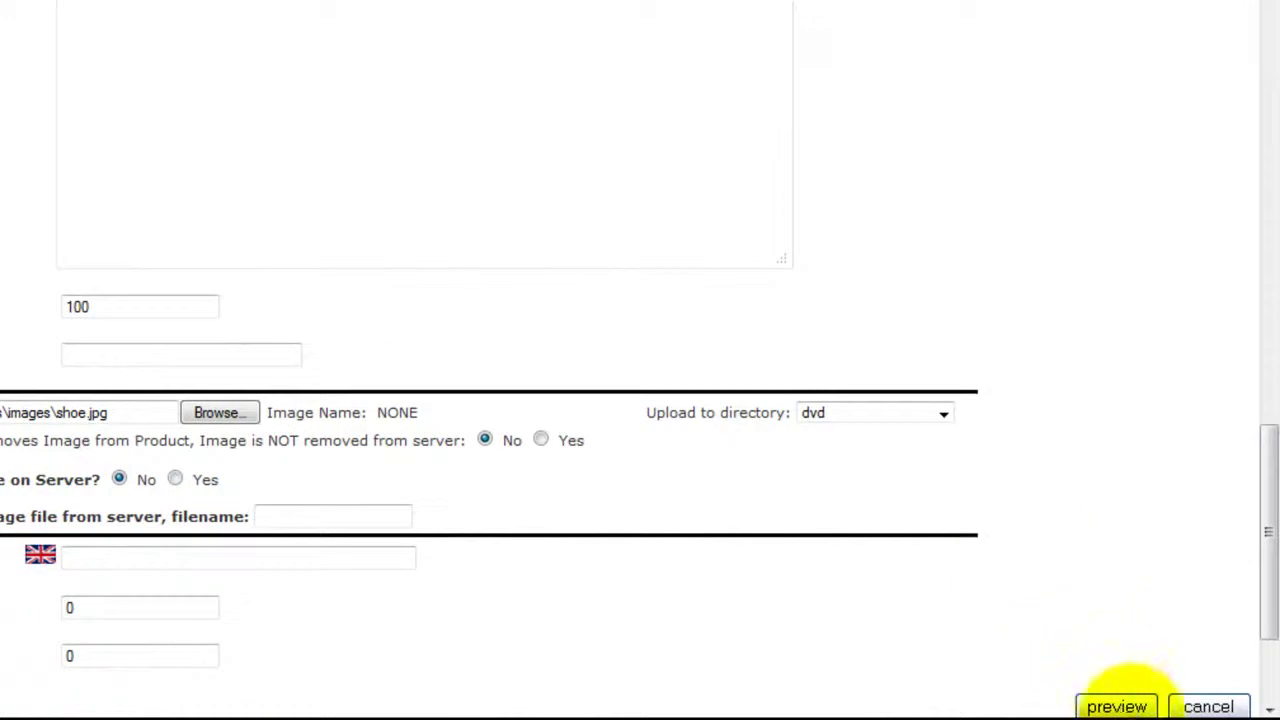
{"action": "left_click", "coordinate": [1120, 707]}
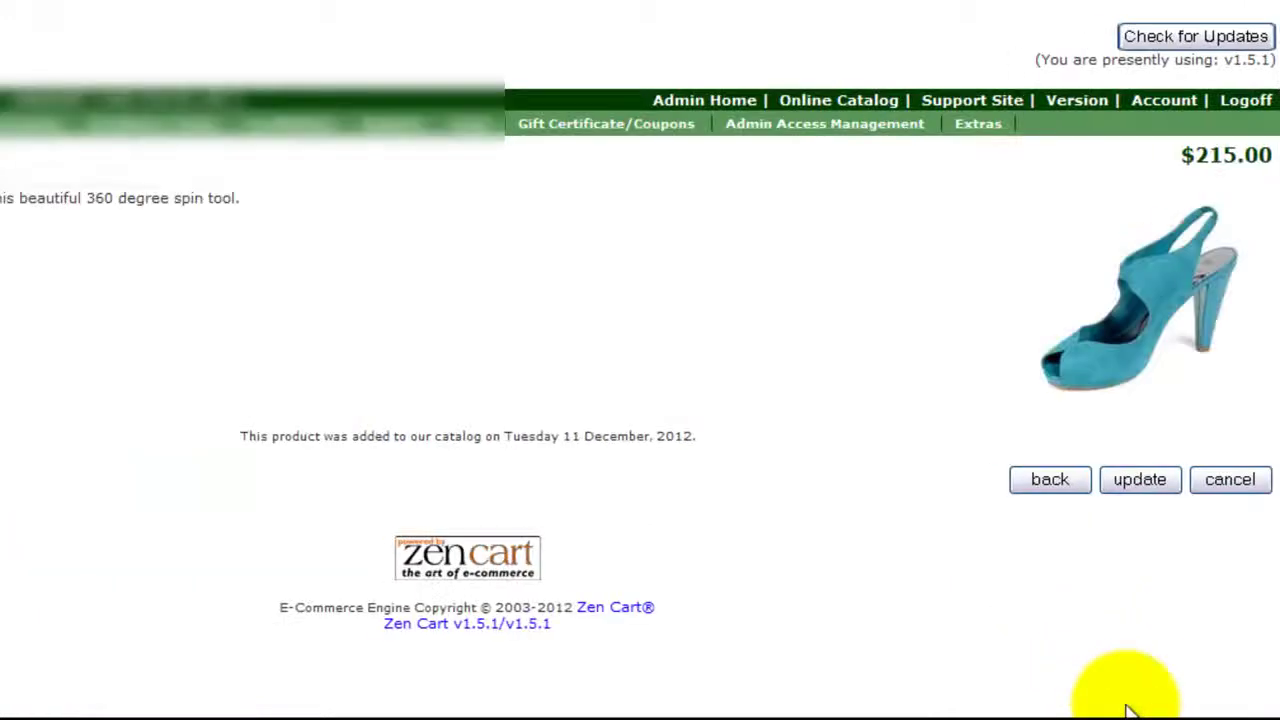
{"action": "left_click", "coordinate": [1141, 482]}
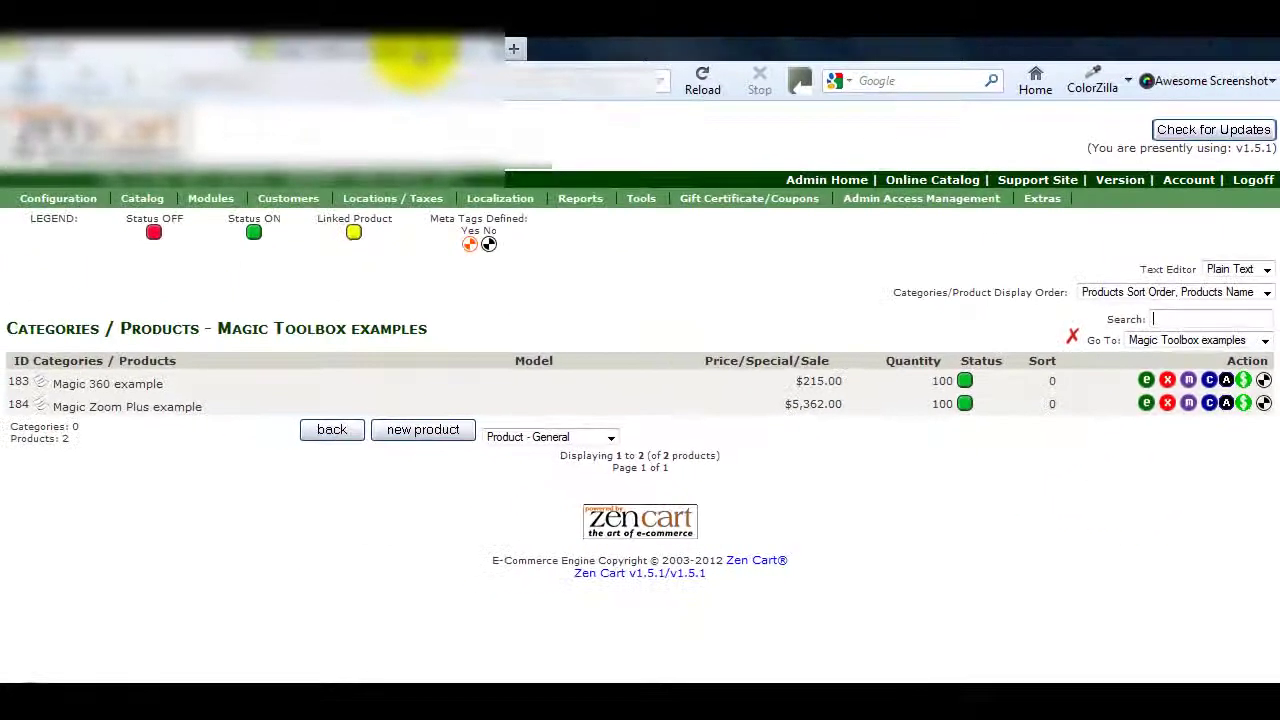
Reload the storefront product page and test magnifying the shoe.
{"action": "left_click", "coordinate": [414, 47]}
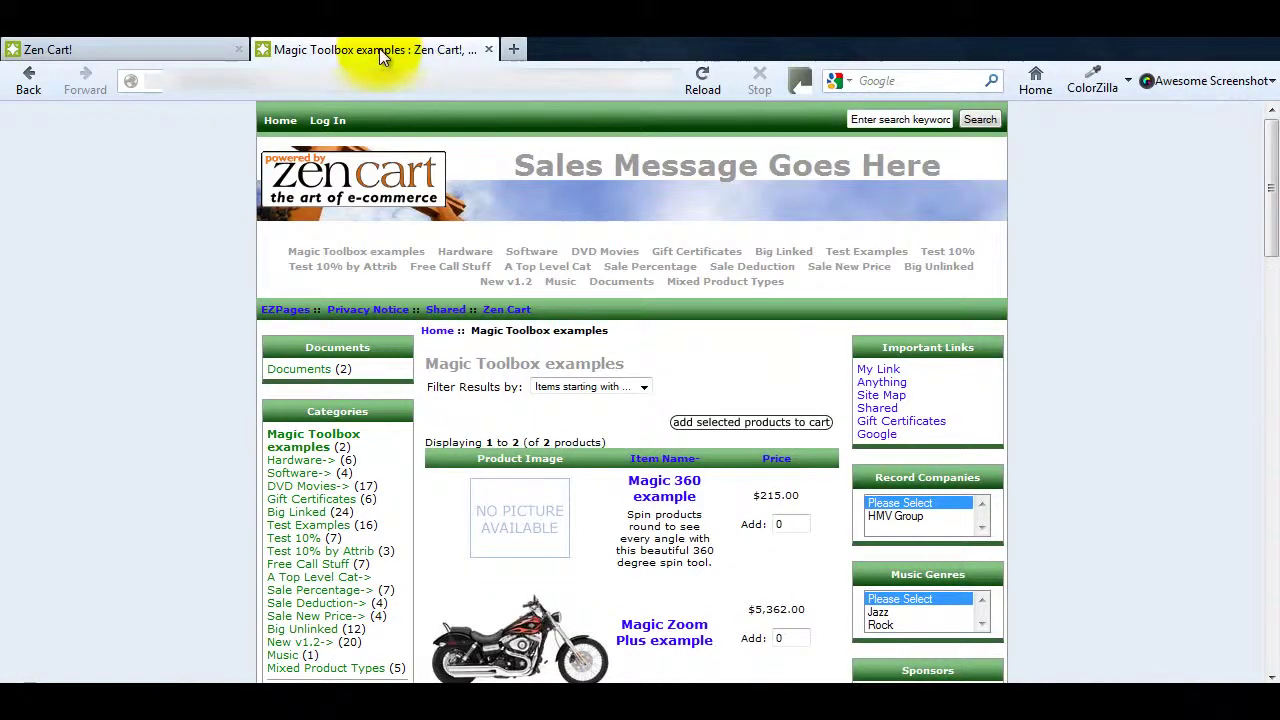
{"action": "left_click", "coordinate": [706, 82]}
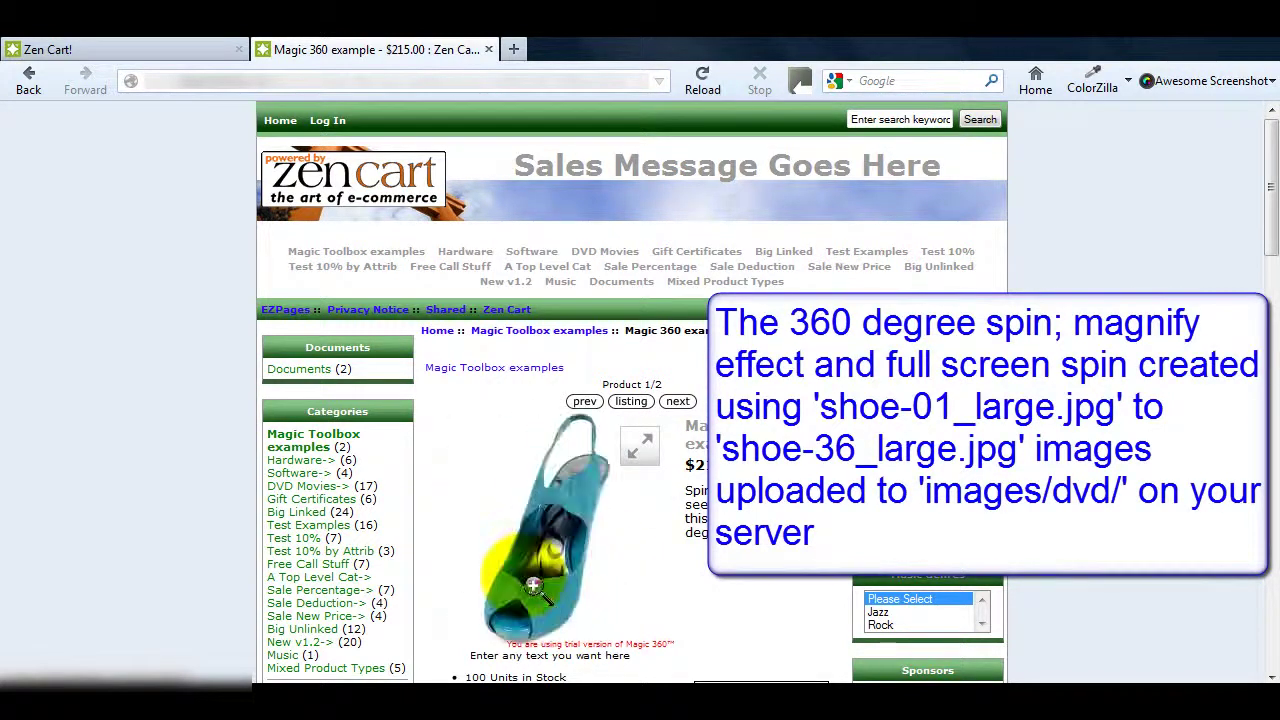
{"action": "left_click", "coordinate": [567, 548]}
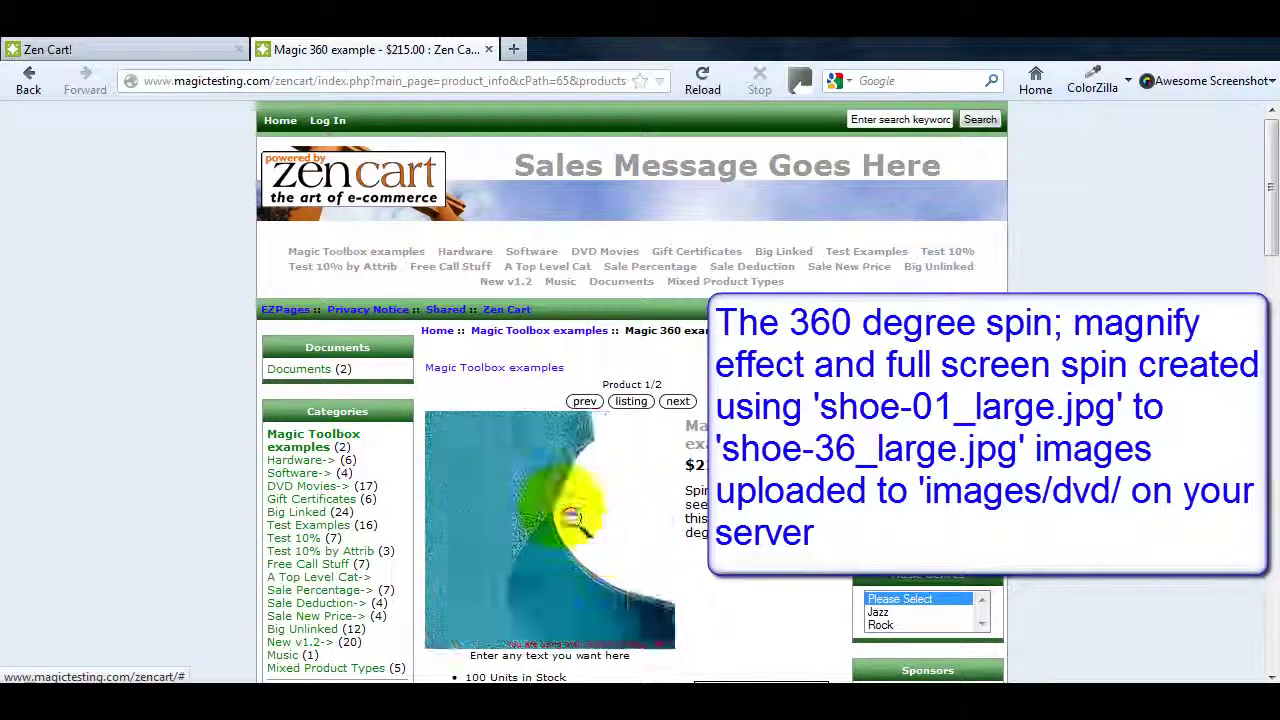
{"action": "left_click", "coordinate": [540, 523]}
View the shoe in full screen, magnify it, and spin it to another angle.
{"action": "left_click", "coordinate": [632, 443]}
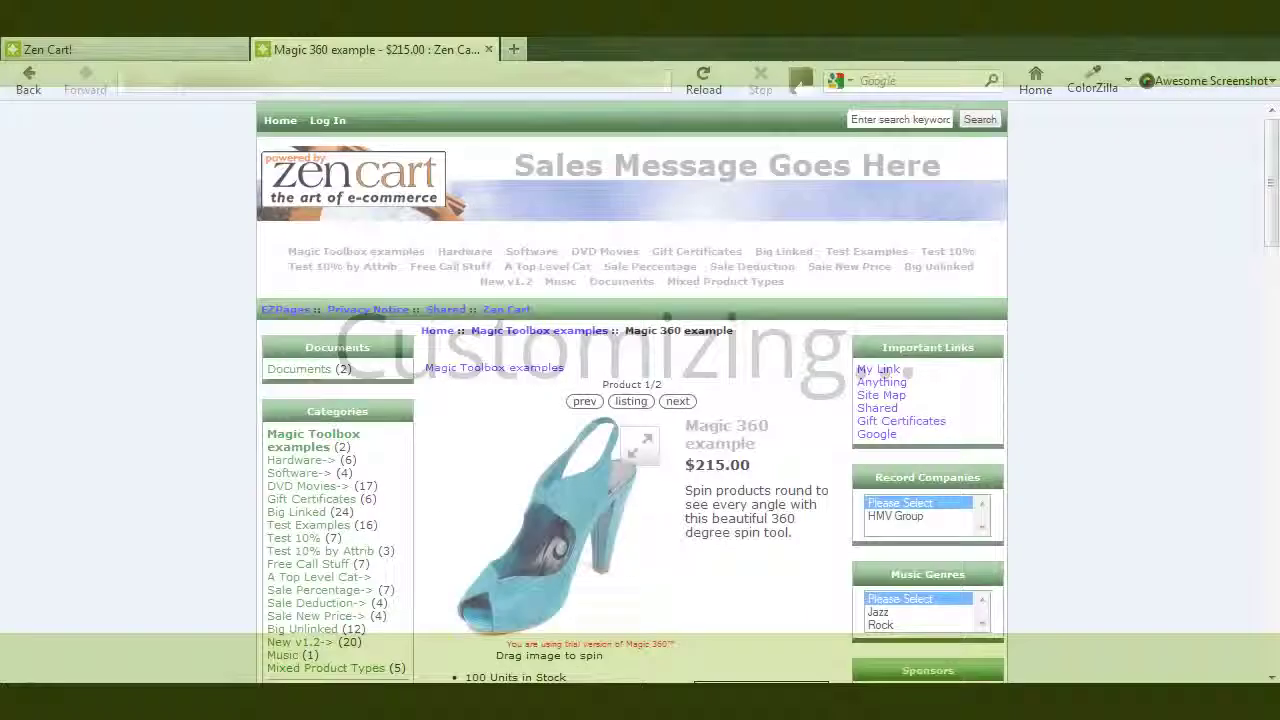
{"action": "scroll", "coordinate": [1144, 289], "scroll_direction": "down", "scroll_amount": 4}
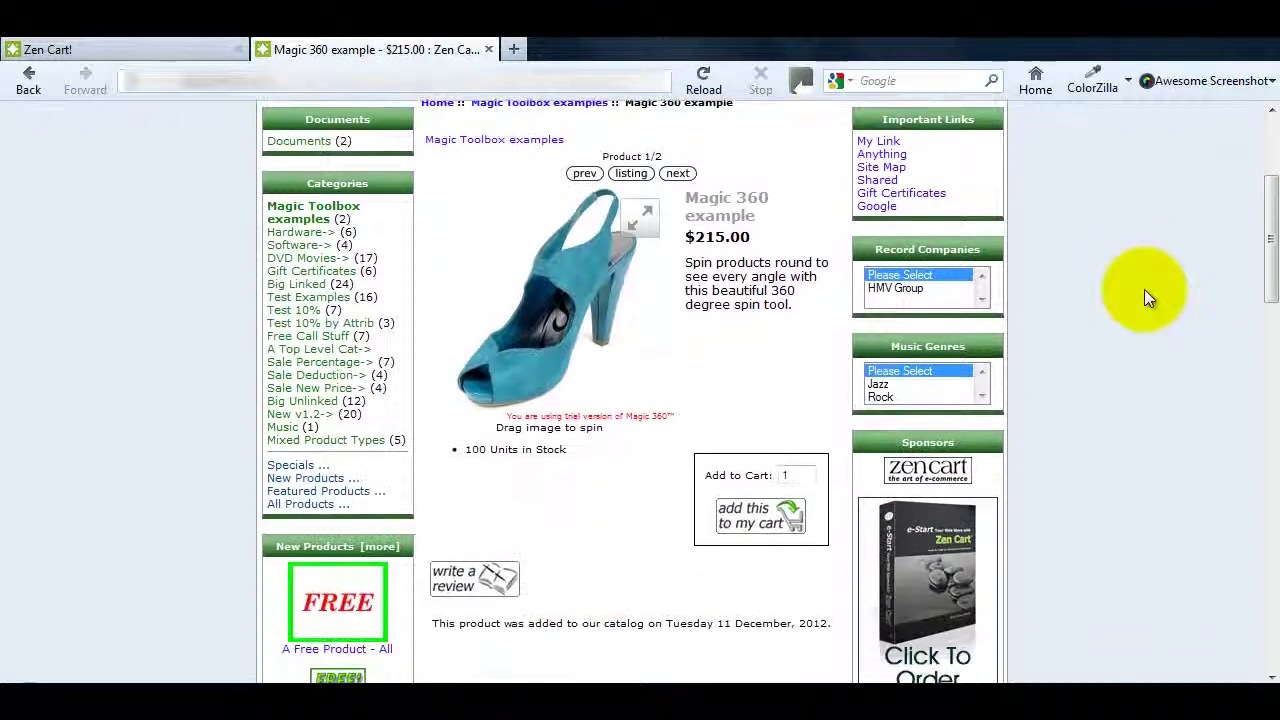
{"action": "left_click", "coordinate": [540, 333]}
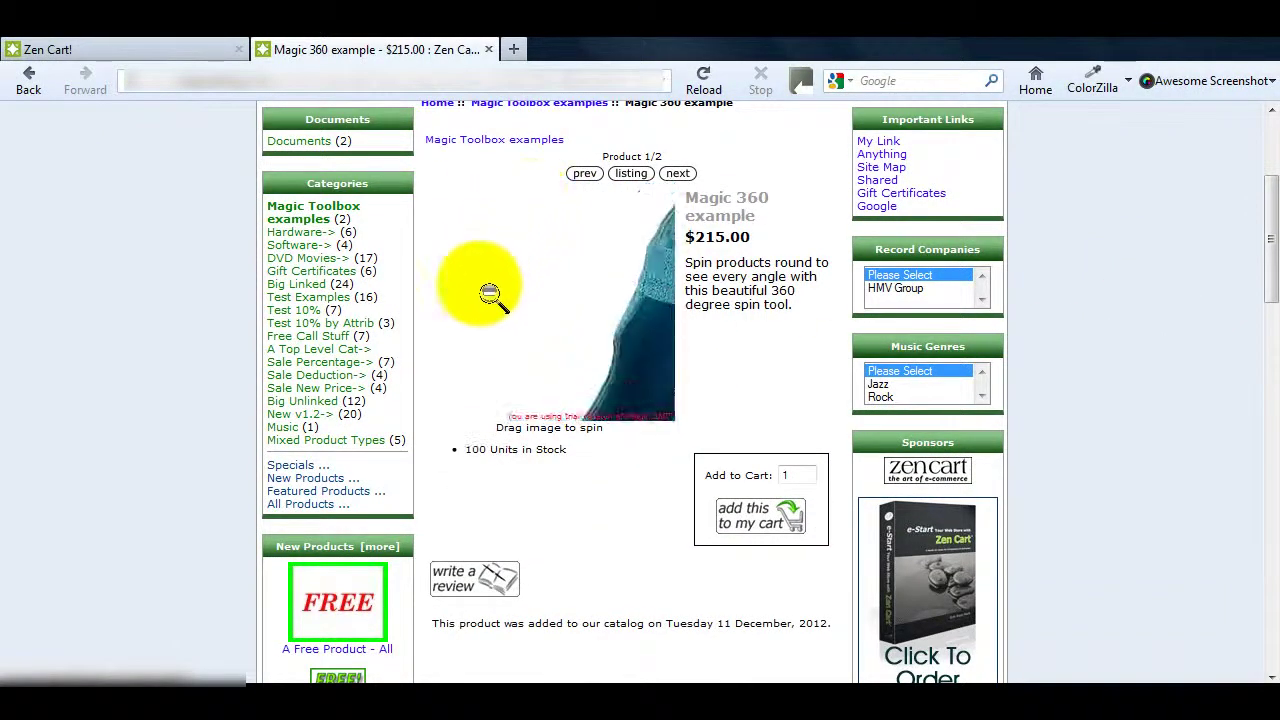
{"action": "left_click", "coordinate": [580, 351]}
{"action": "left_click_drag", "start_coordinate": [580, 351], "coordinate": [474, 429]}
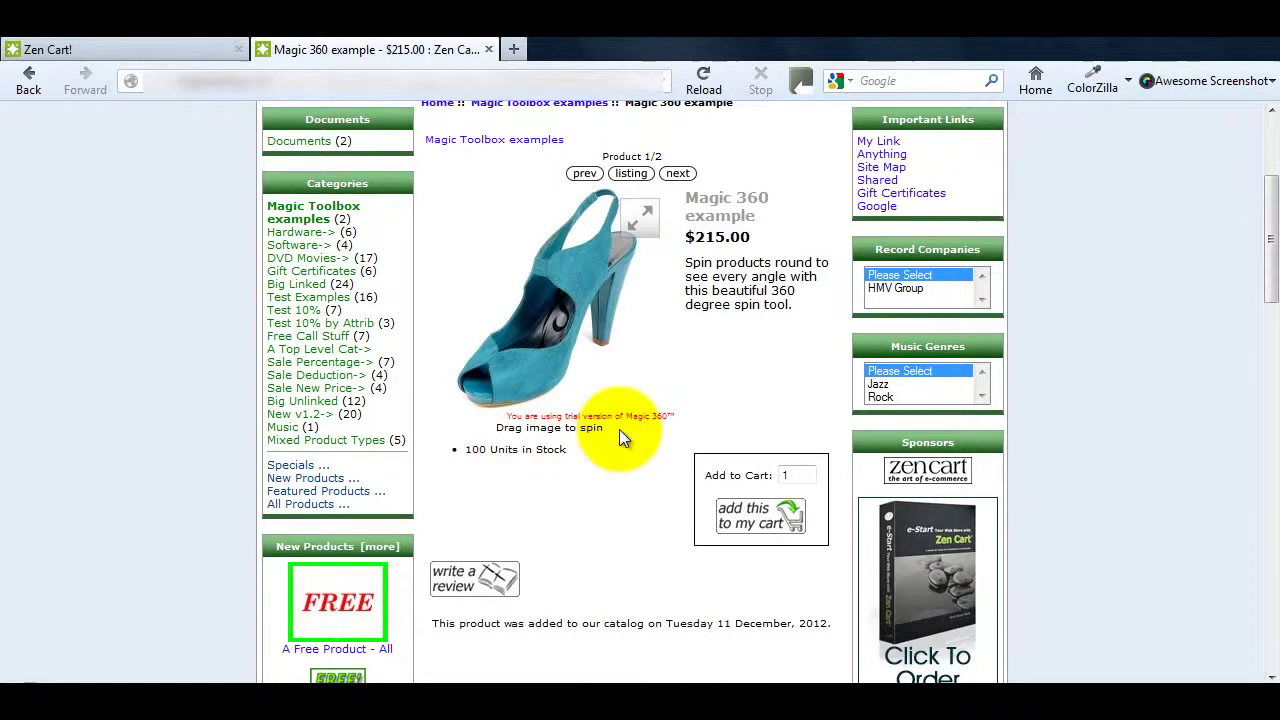
Set the Magic 360 magnifying glass shape to circle in Configuration.
{"action": "left_click", "coordinate": [133, 50]}
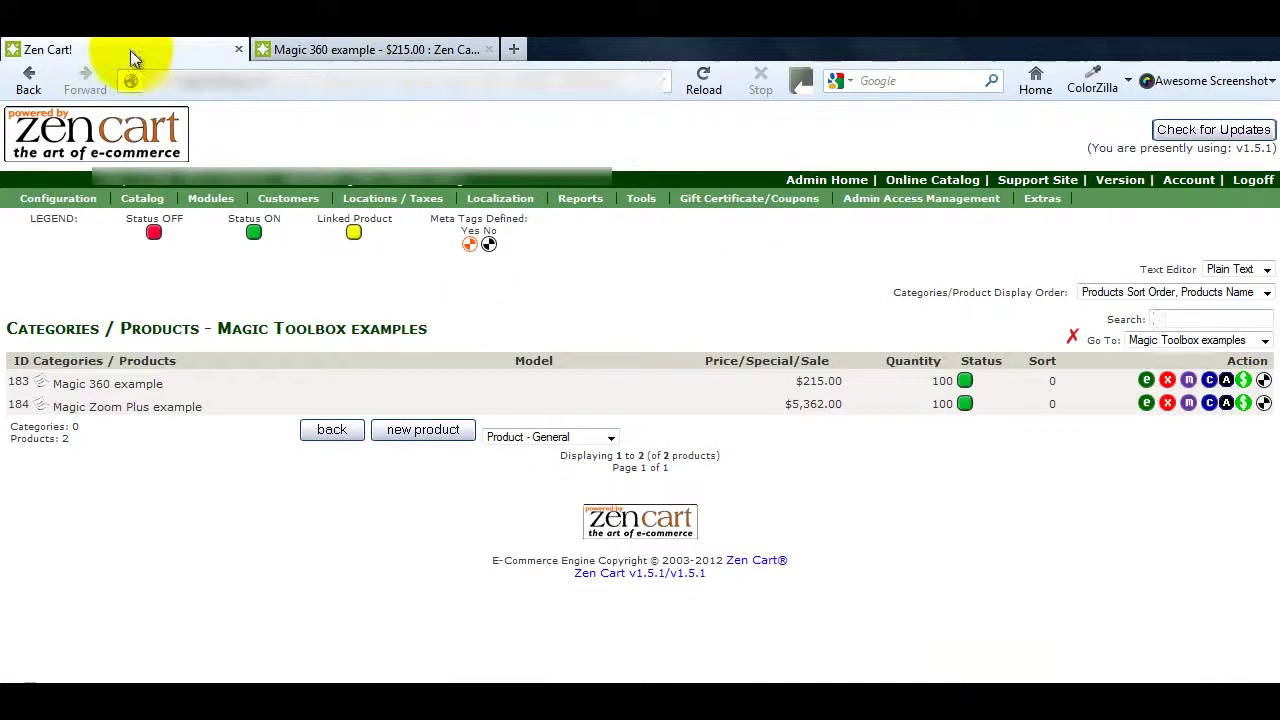
{"action": "mouse_move", "coordinate": [60, 199]}
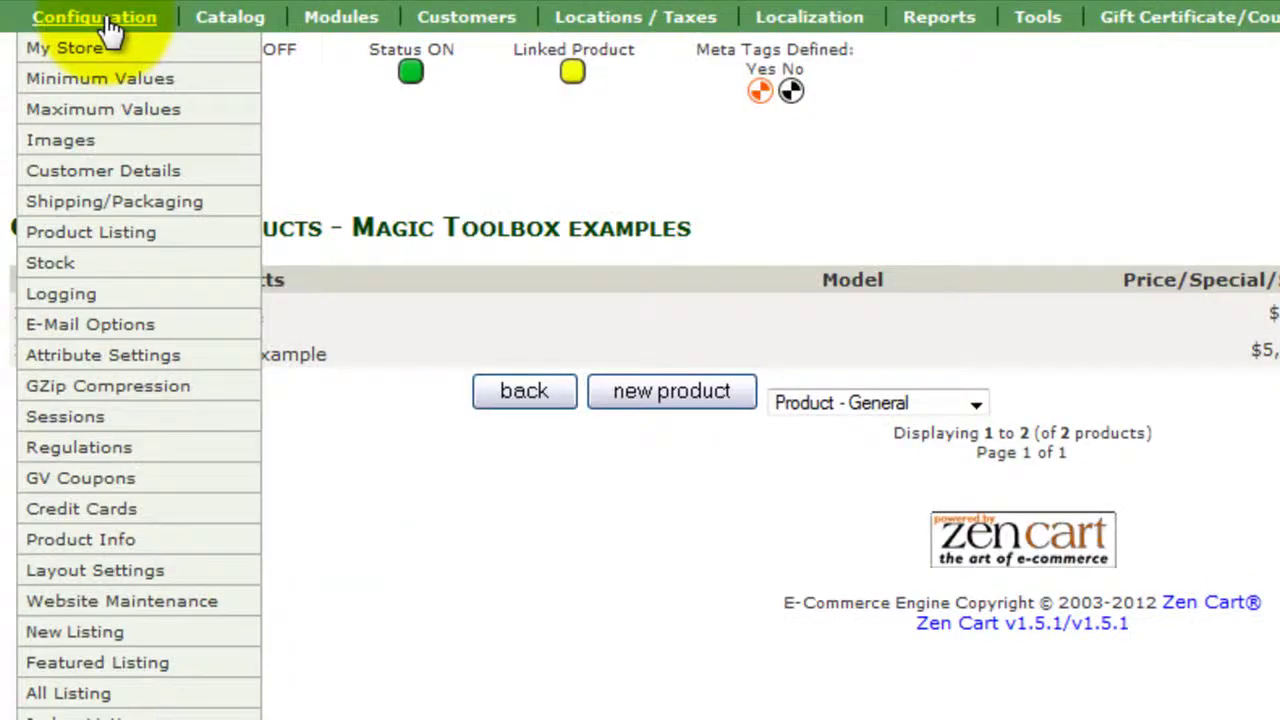
{"action": "left_click", "coordinate": [110, 22]}
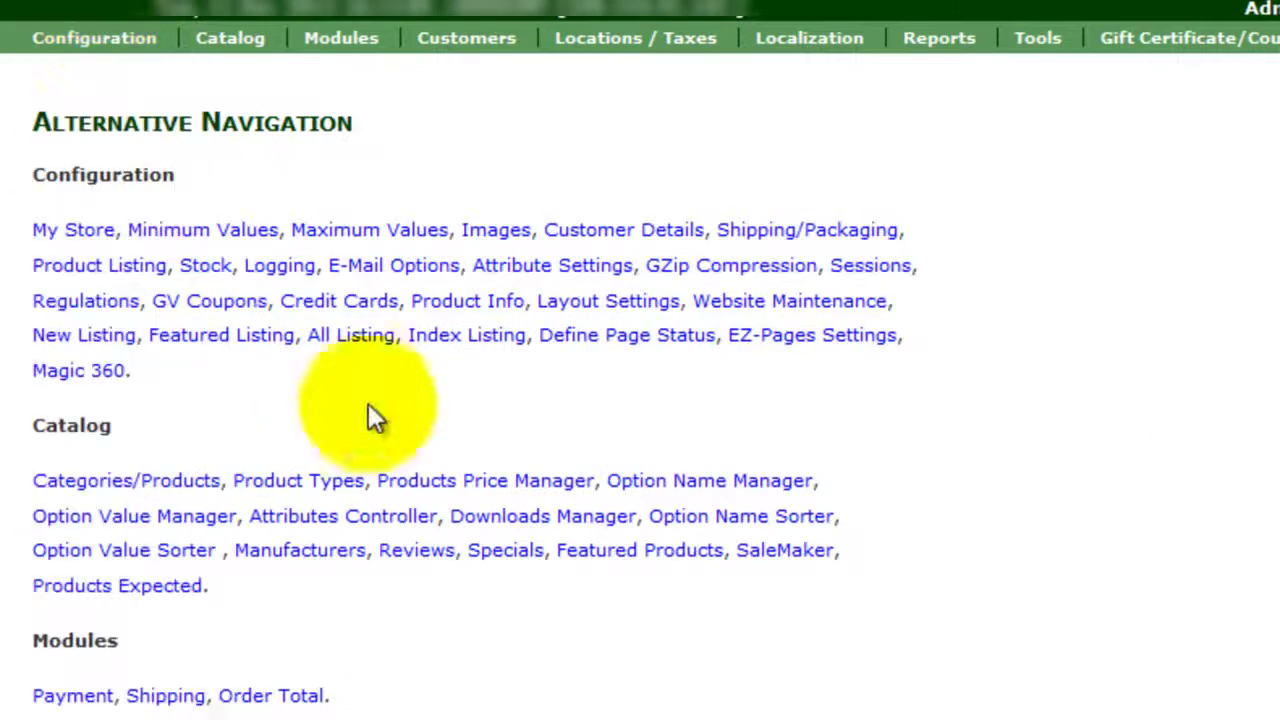
{"action": "left_click", "coordinate": [86, 372]}
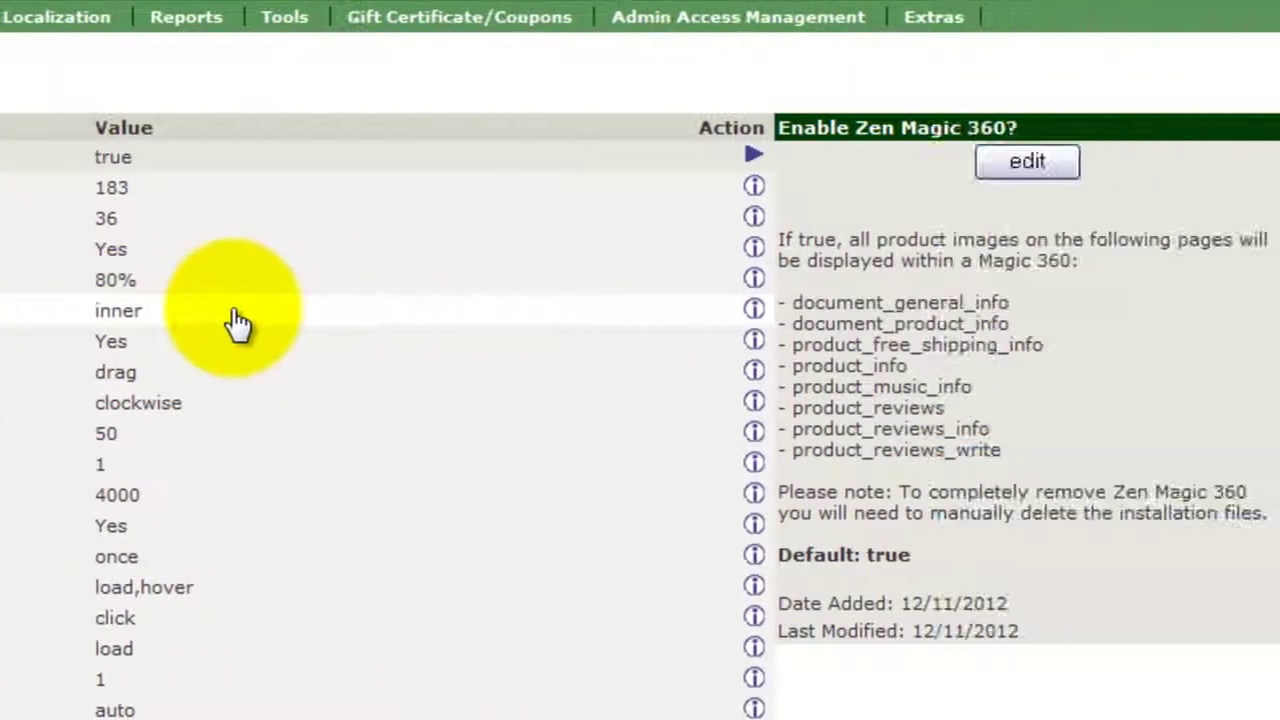
{"action": "left_click", "coordinate": [583, 323]}
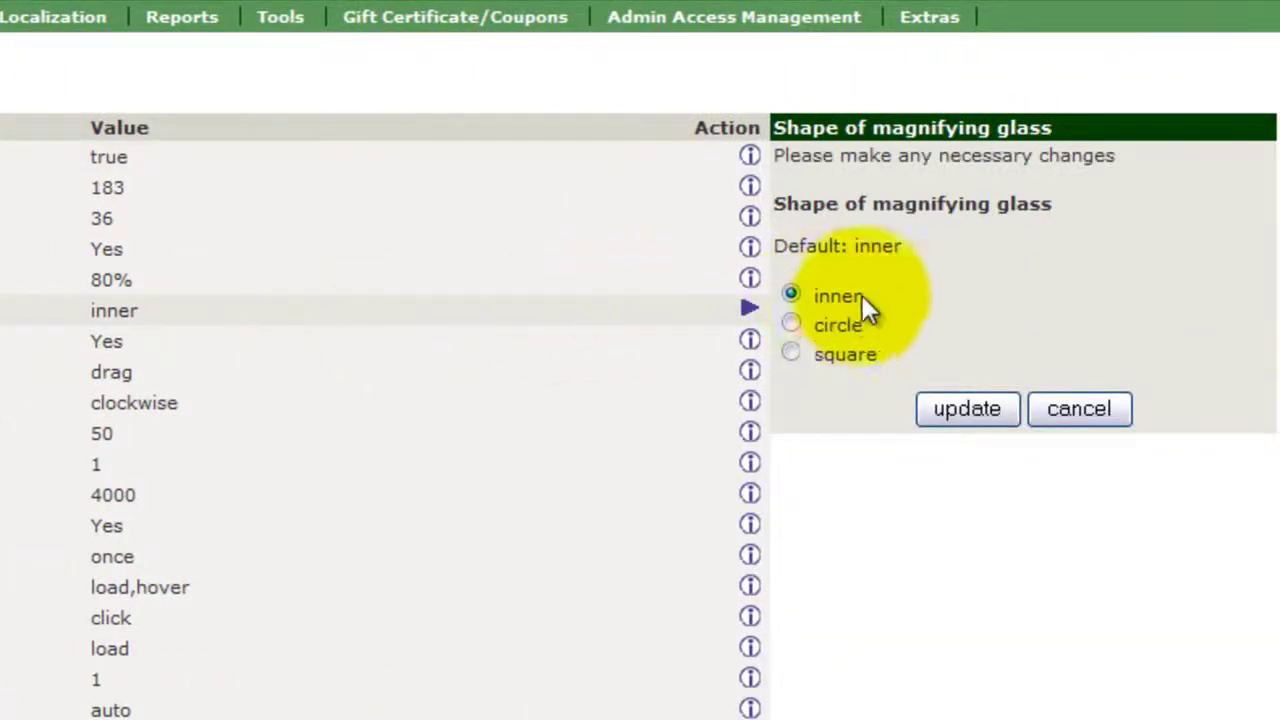
{"action": "left_click", "coordinate": [787, 325]}
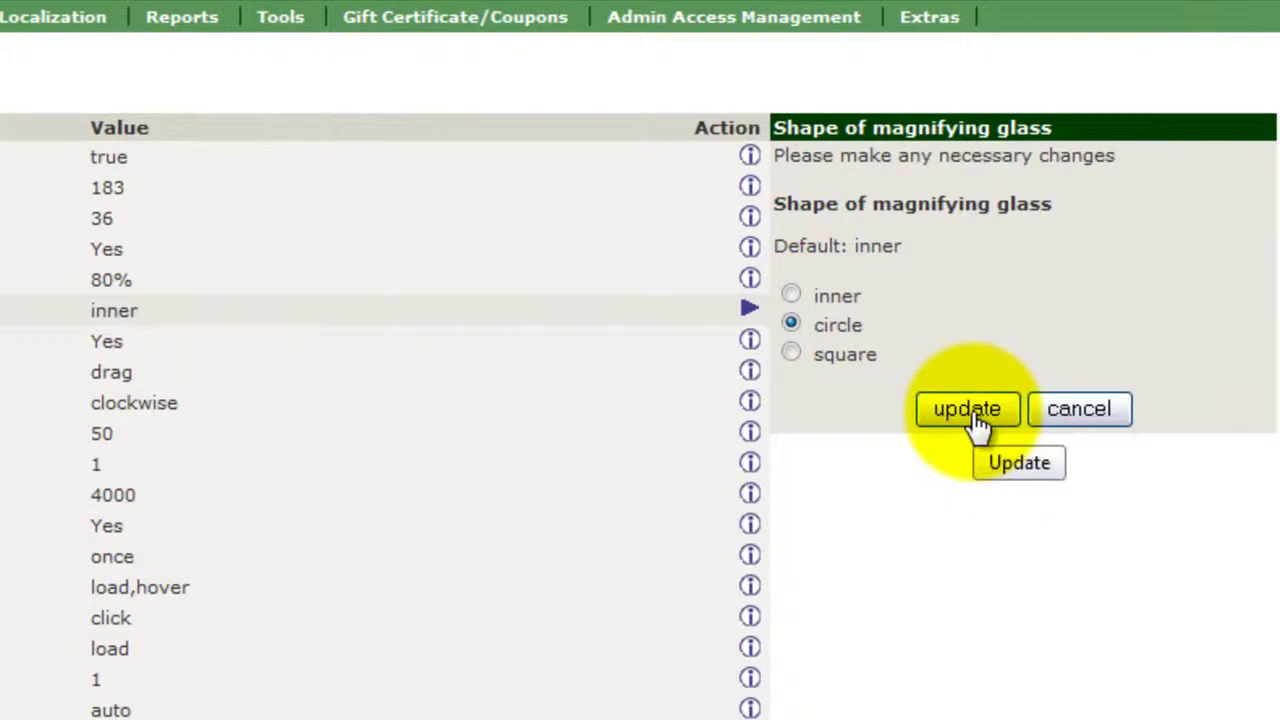
{"action": "left_click", "coordinate": [967, 410]}
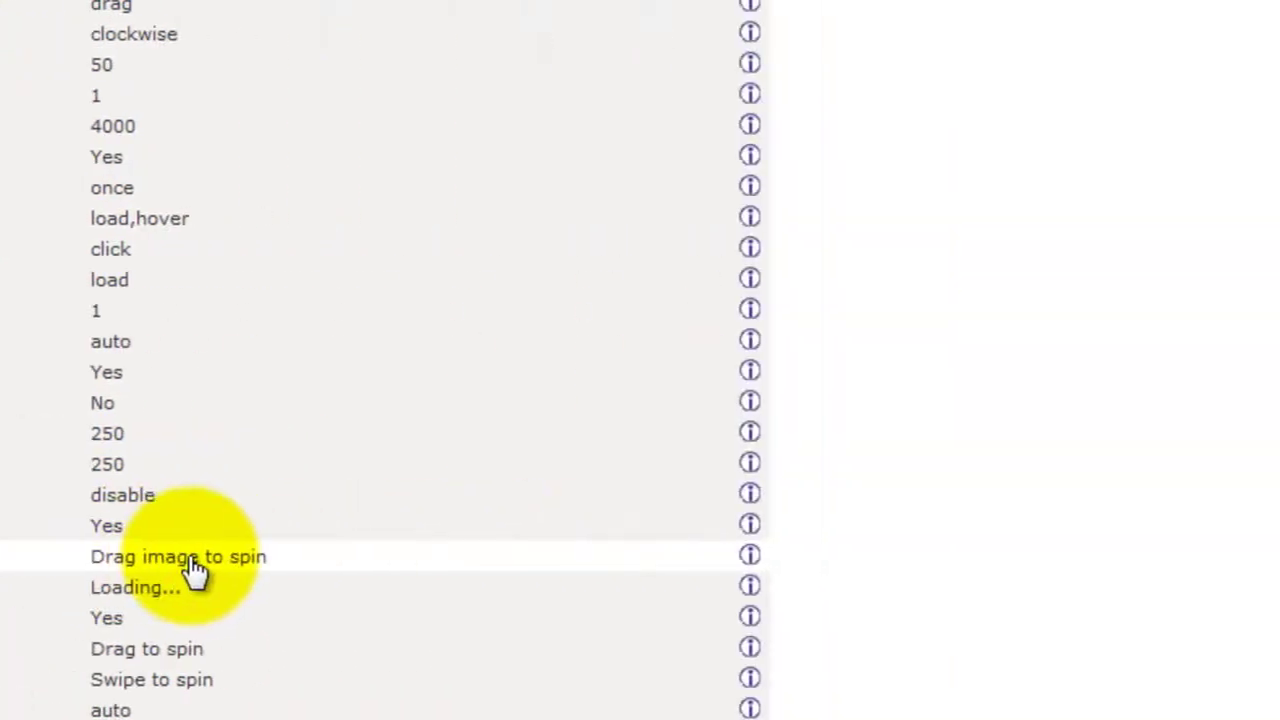
Change the Message under images to 'Enter any text you want here' and save it.
{"action": "left_click", "coordinate": [195, 570]}
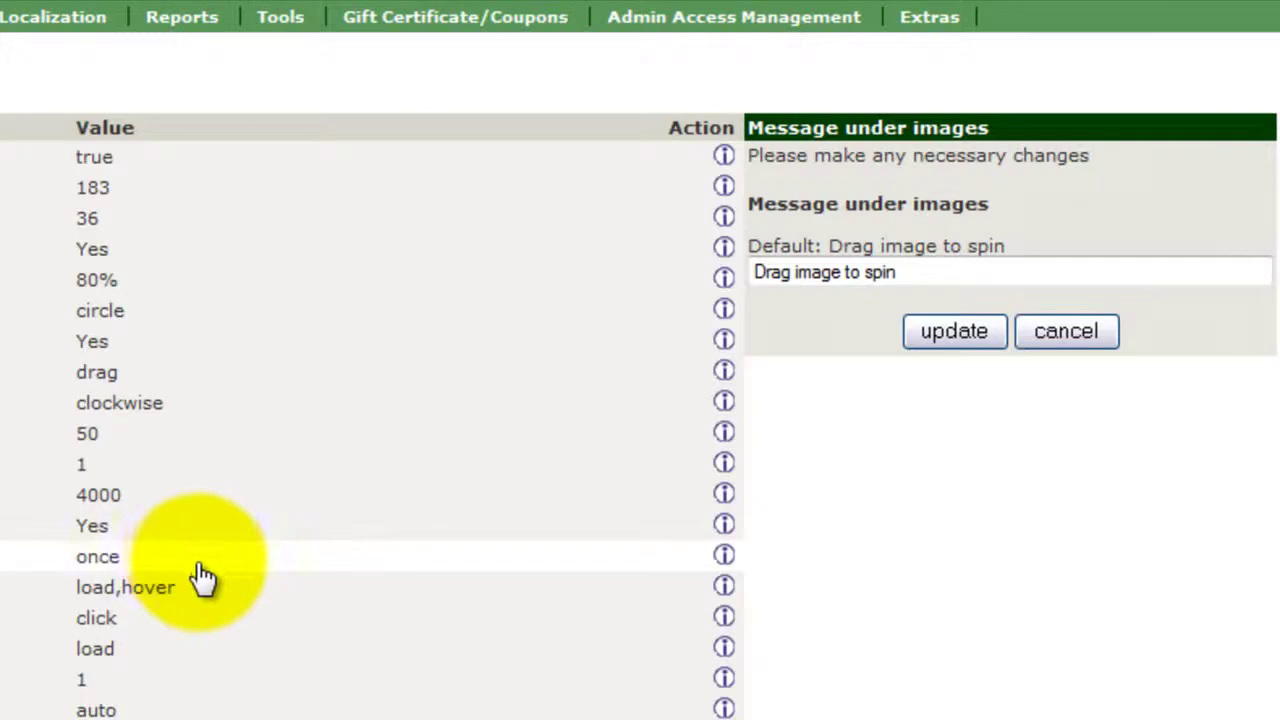
{"action": "left_click_drag", "start_coordinate": [900, 272], "coordinate": [665, 275]}
{"action": "type", "text": "En"}
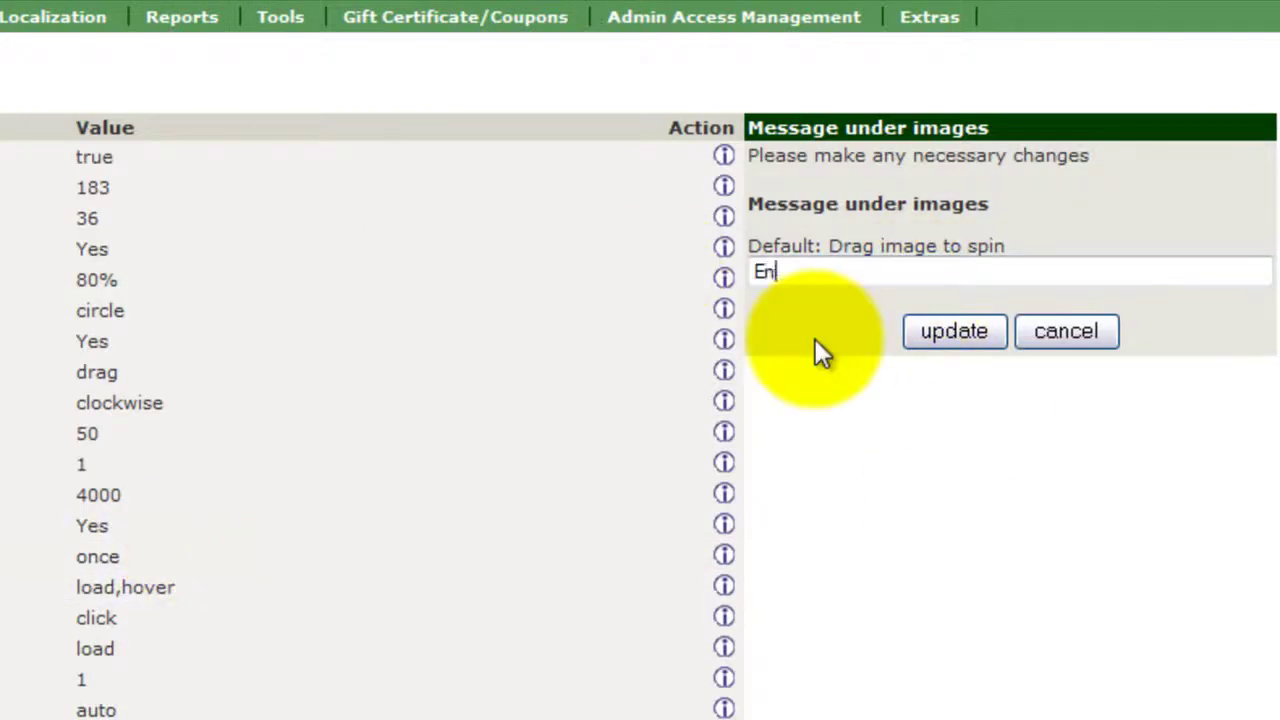
{"action": "type", "text": "ter any text you w"}
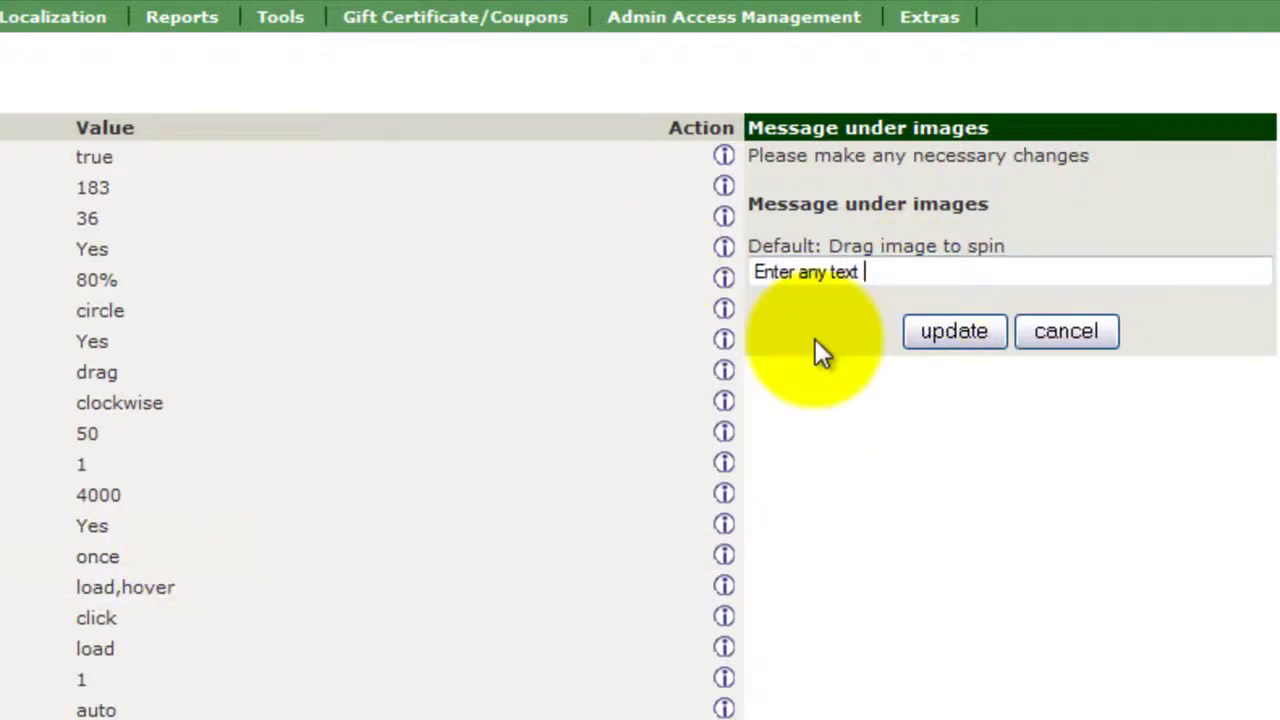
{"action": "type", "text": "re"}
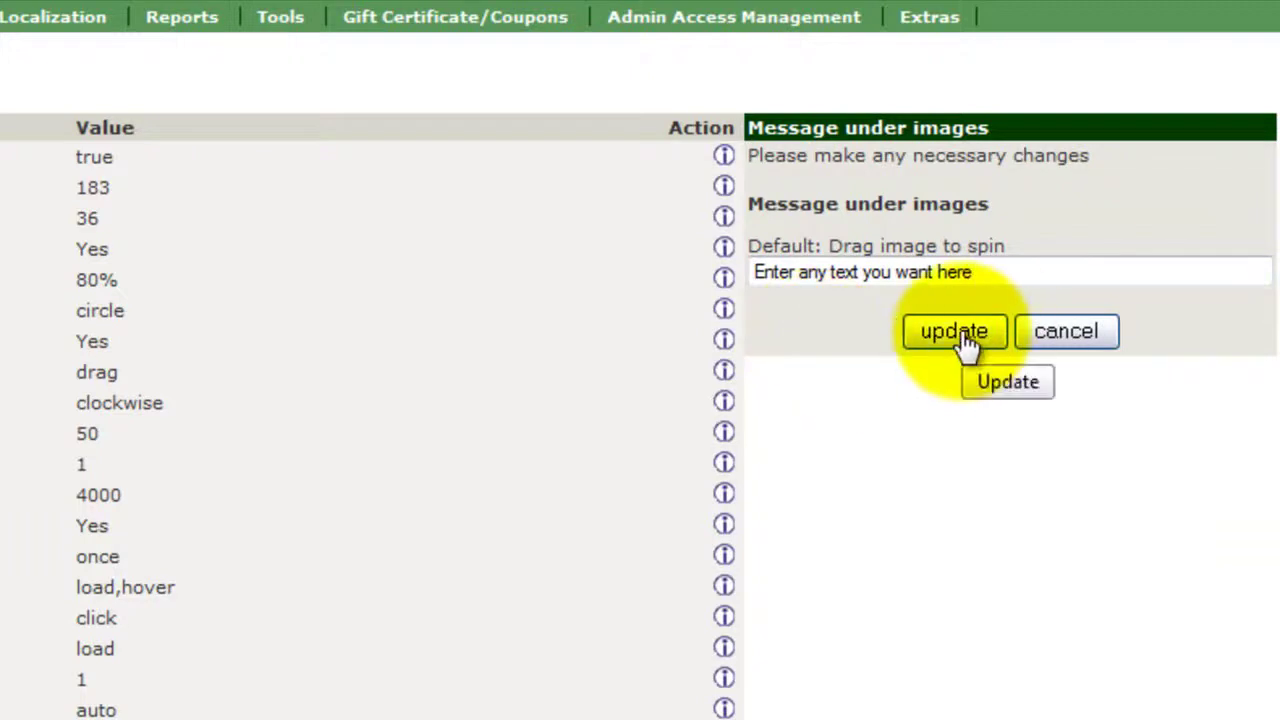
{"action": "left_click", "coordinate": [956, 336]}
Reload the shoe product page and spin the shoe to test the circle magnifier and new caption.
{"action": "left_click", "coordinate": [361, 50]}
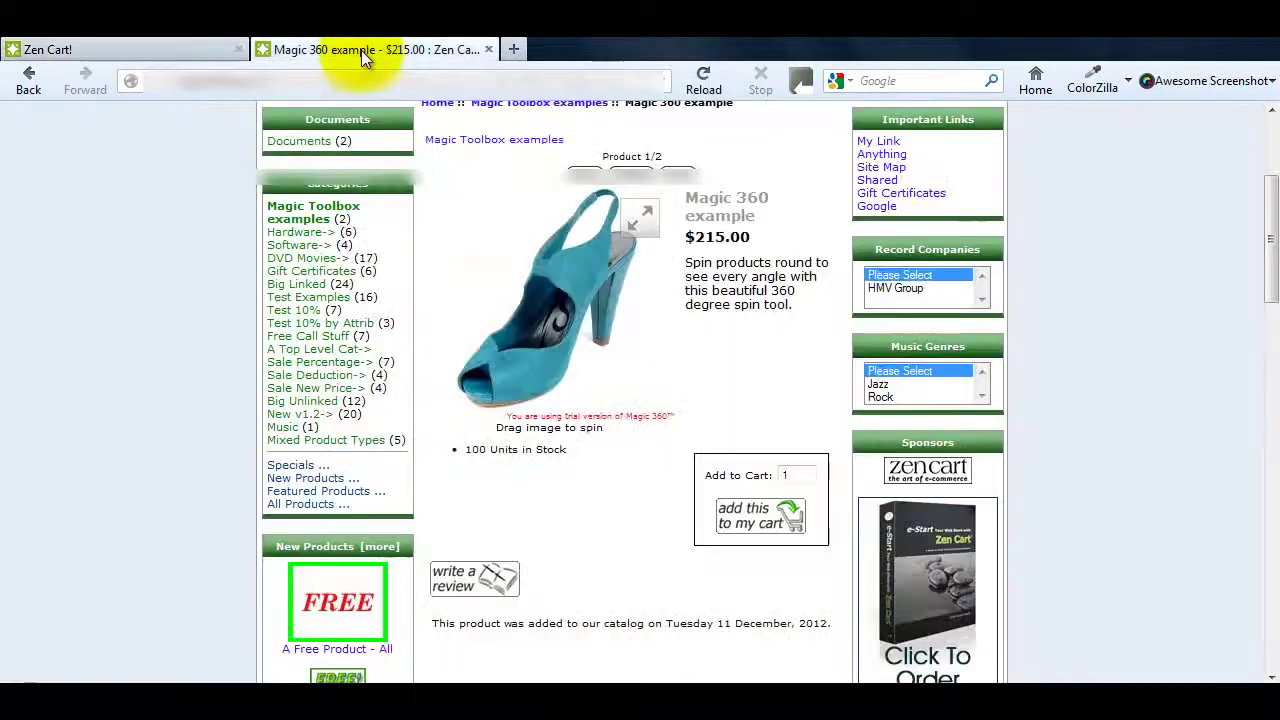
{"action": "left_click", "coordinate": [706, 78]}
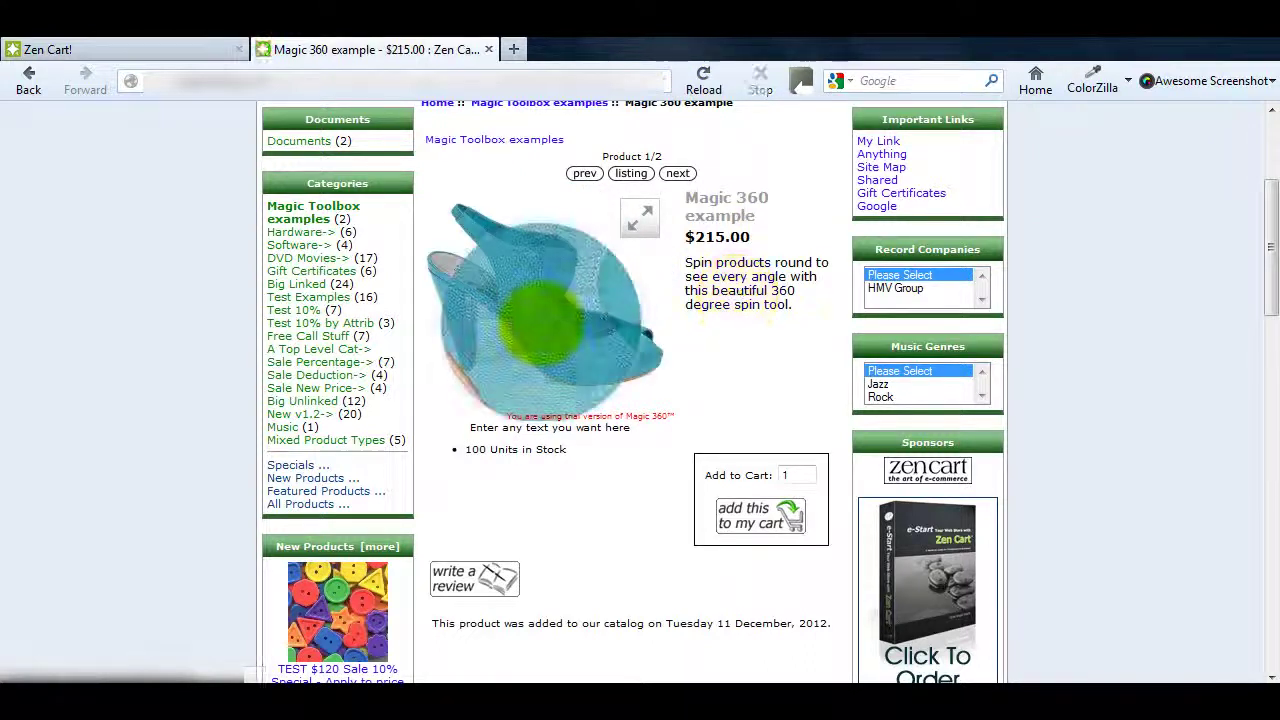
{"action": "left_click_drag", "start_coordinate": [600, 240], "coordinate": [586, 294]}
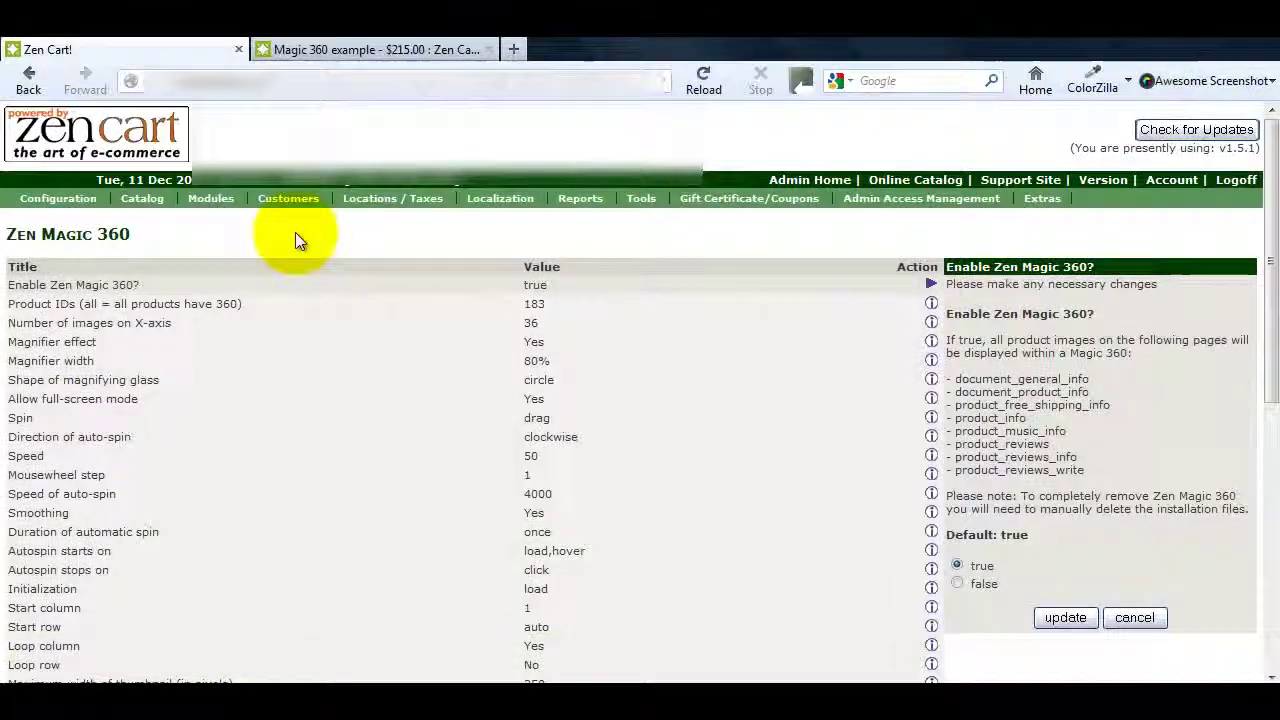
{"action": "scroll", "coordinate": [295, 240], "scroll_direction": "down", "scroll_amount": 8}
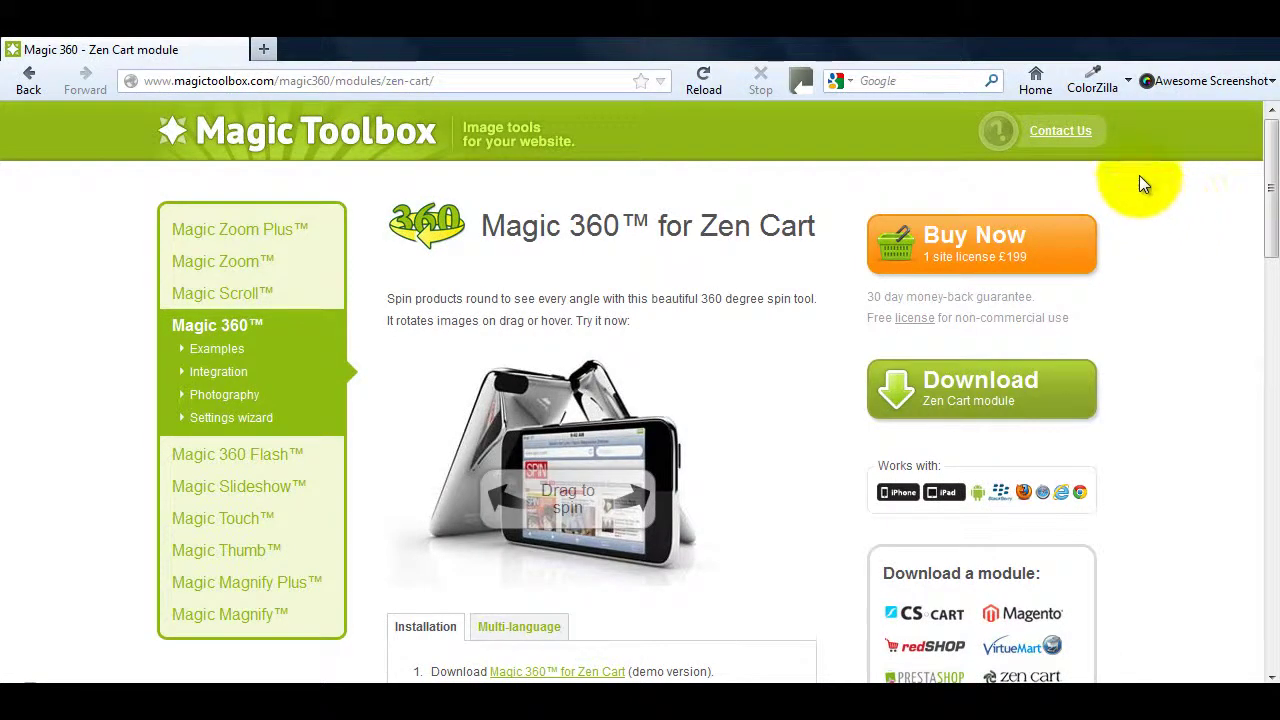
Open the Contact Us link on the Magic Toolbox page.
{"action": "left_click", "coordinate": [1059, 141]}
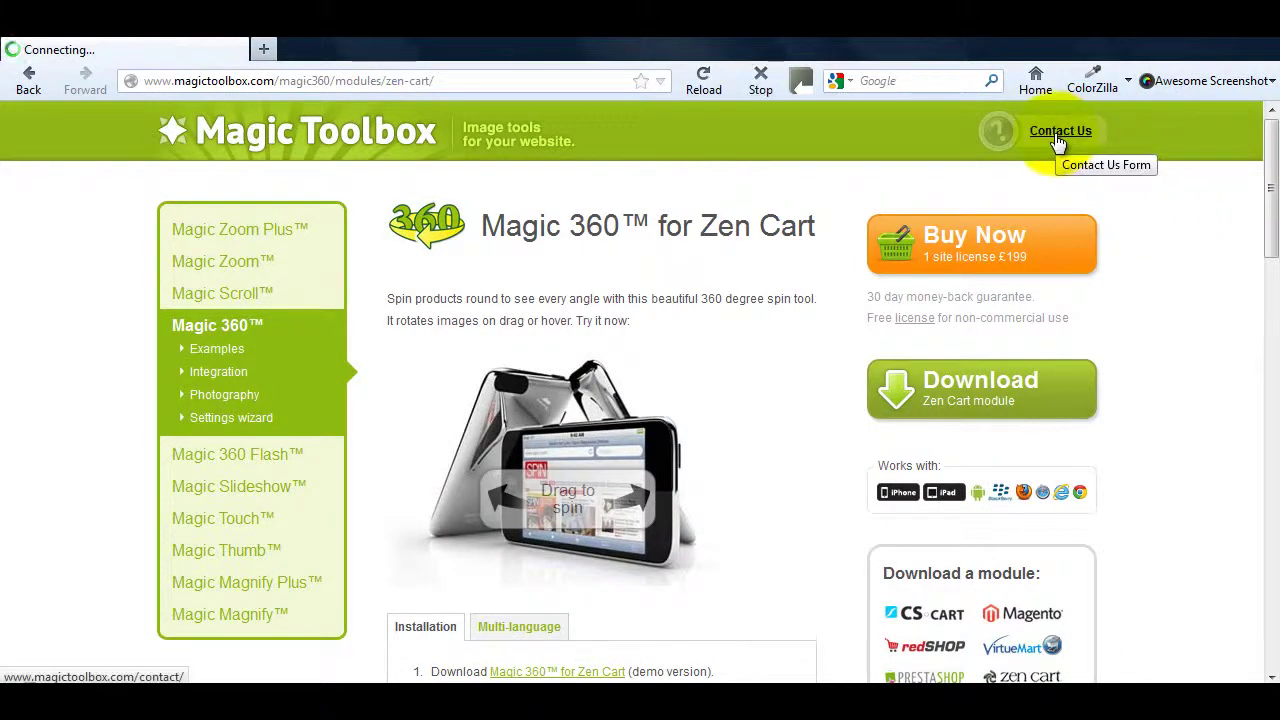